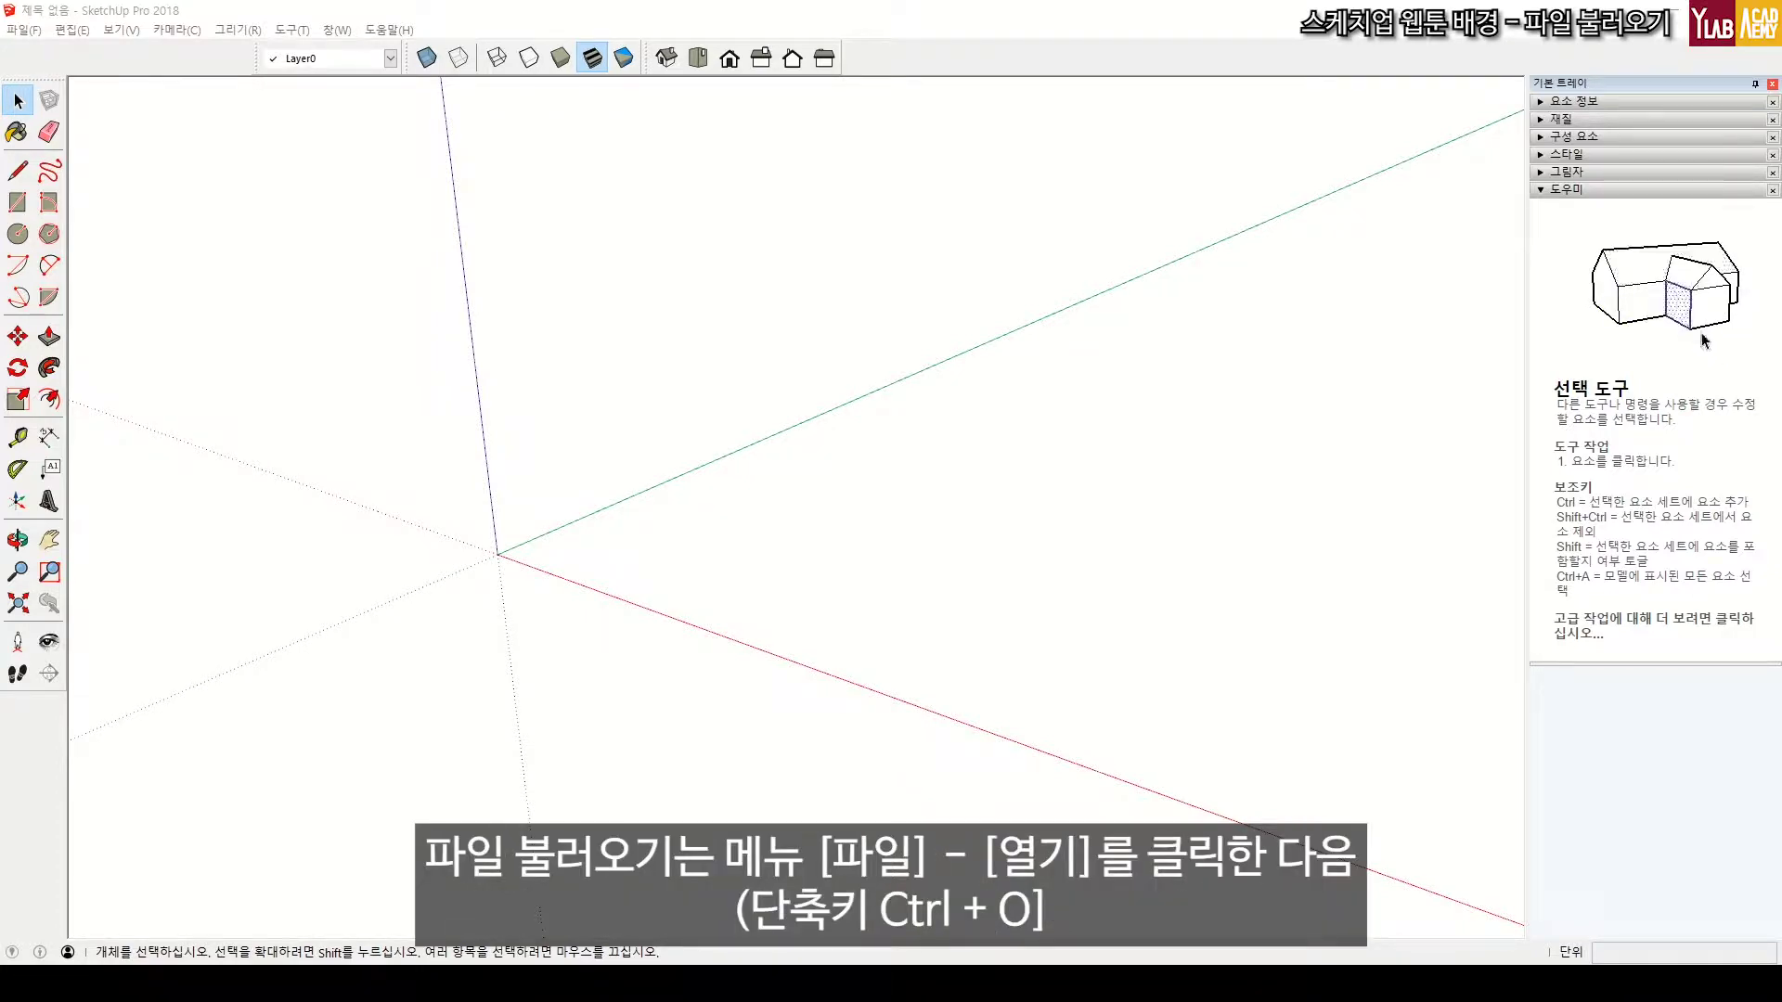
Open the lectern model 01-교탁-01.skp from the 교실-부재-2017 folder via File > Open.
left_click(23, 30)
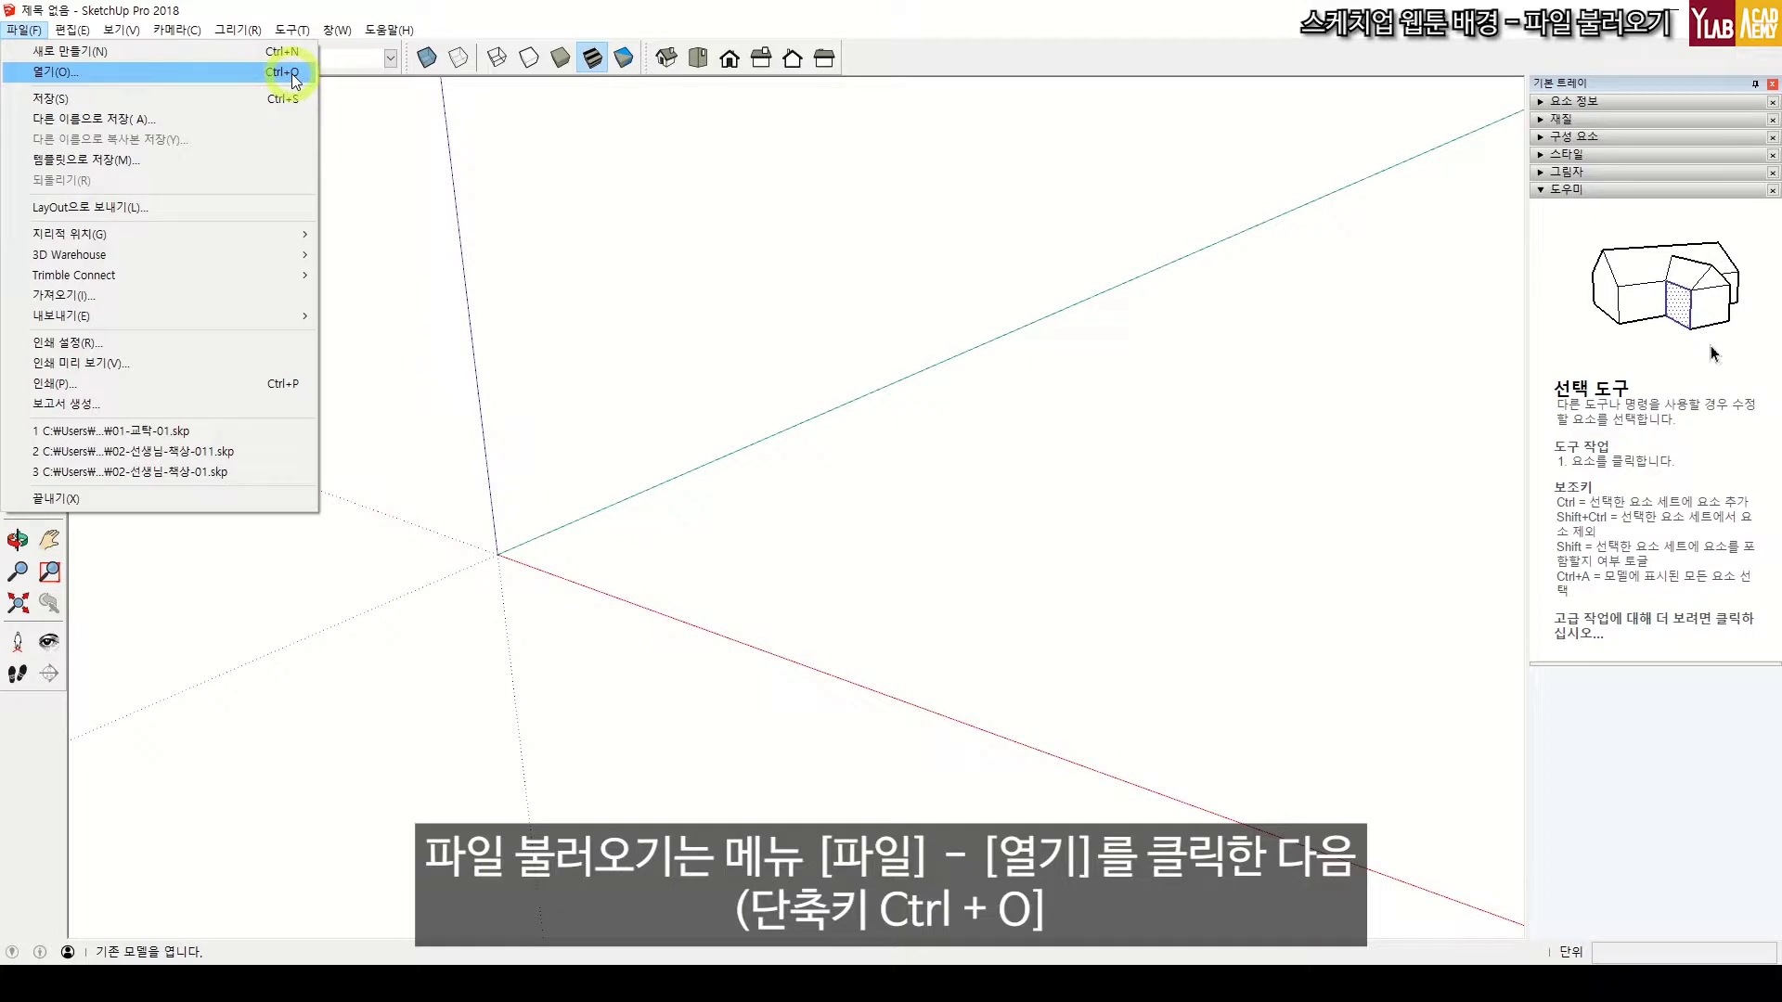
left_click(208, 75)
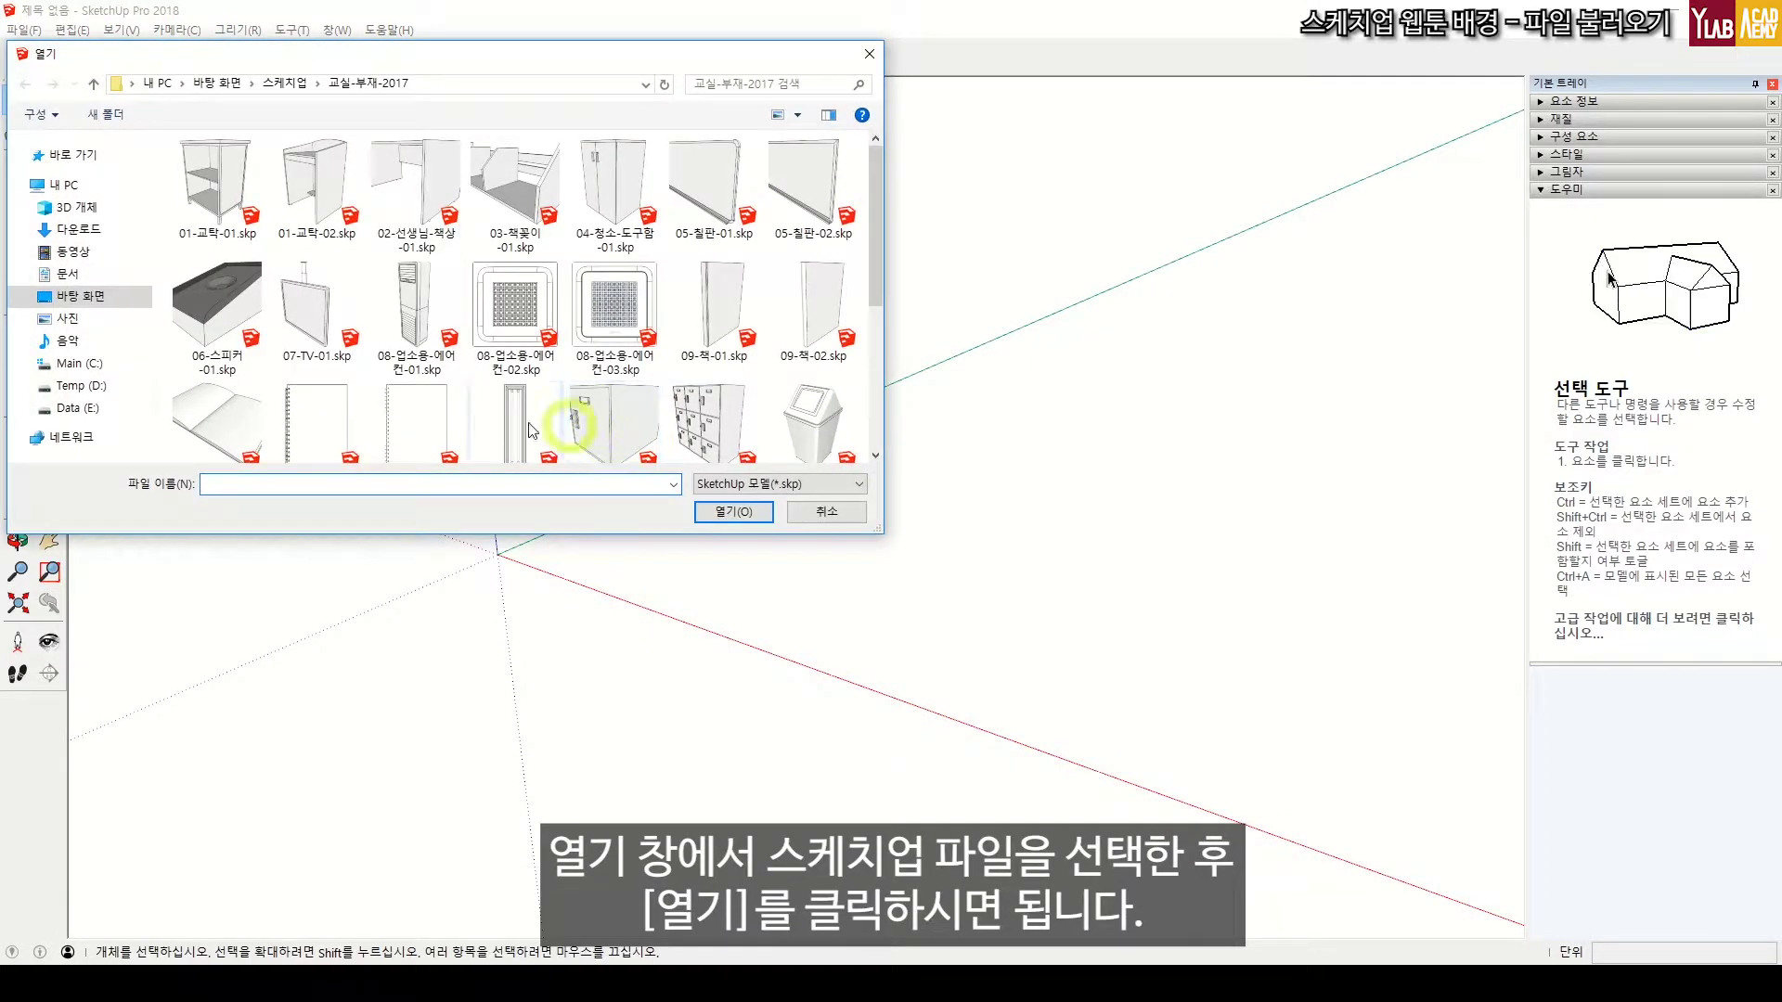
left_click(223, 184)
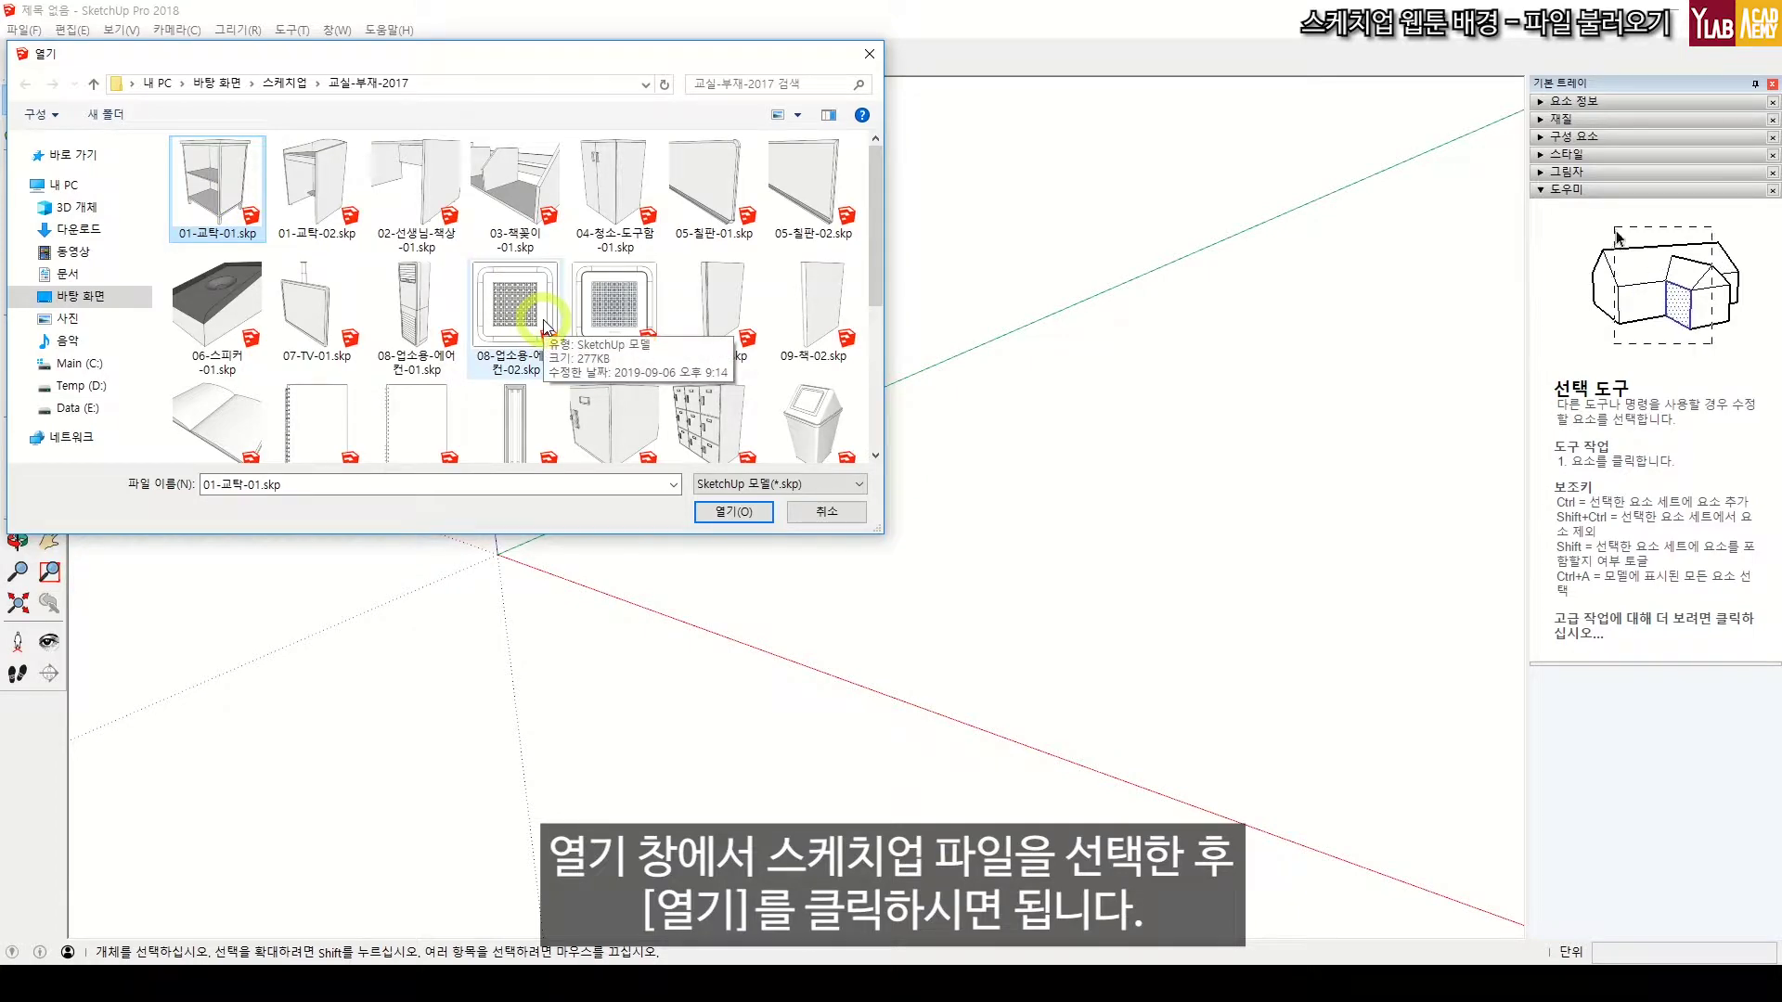
left_click(763, 513)
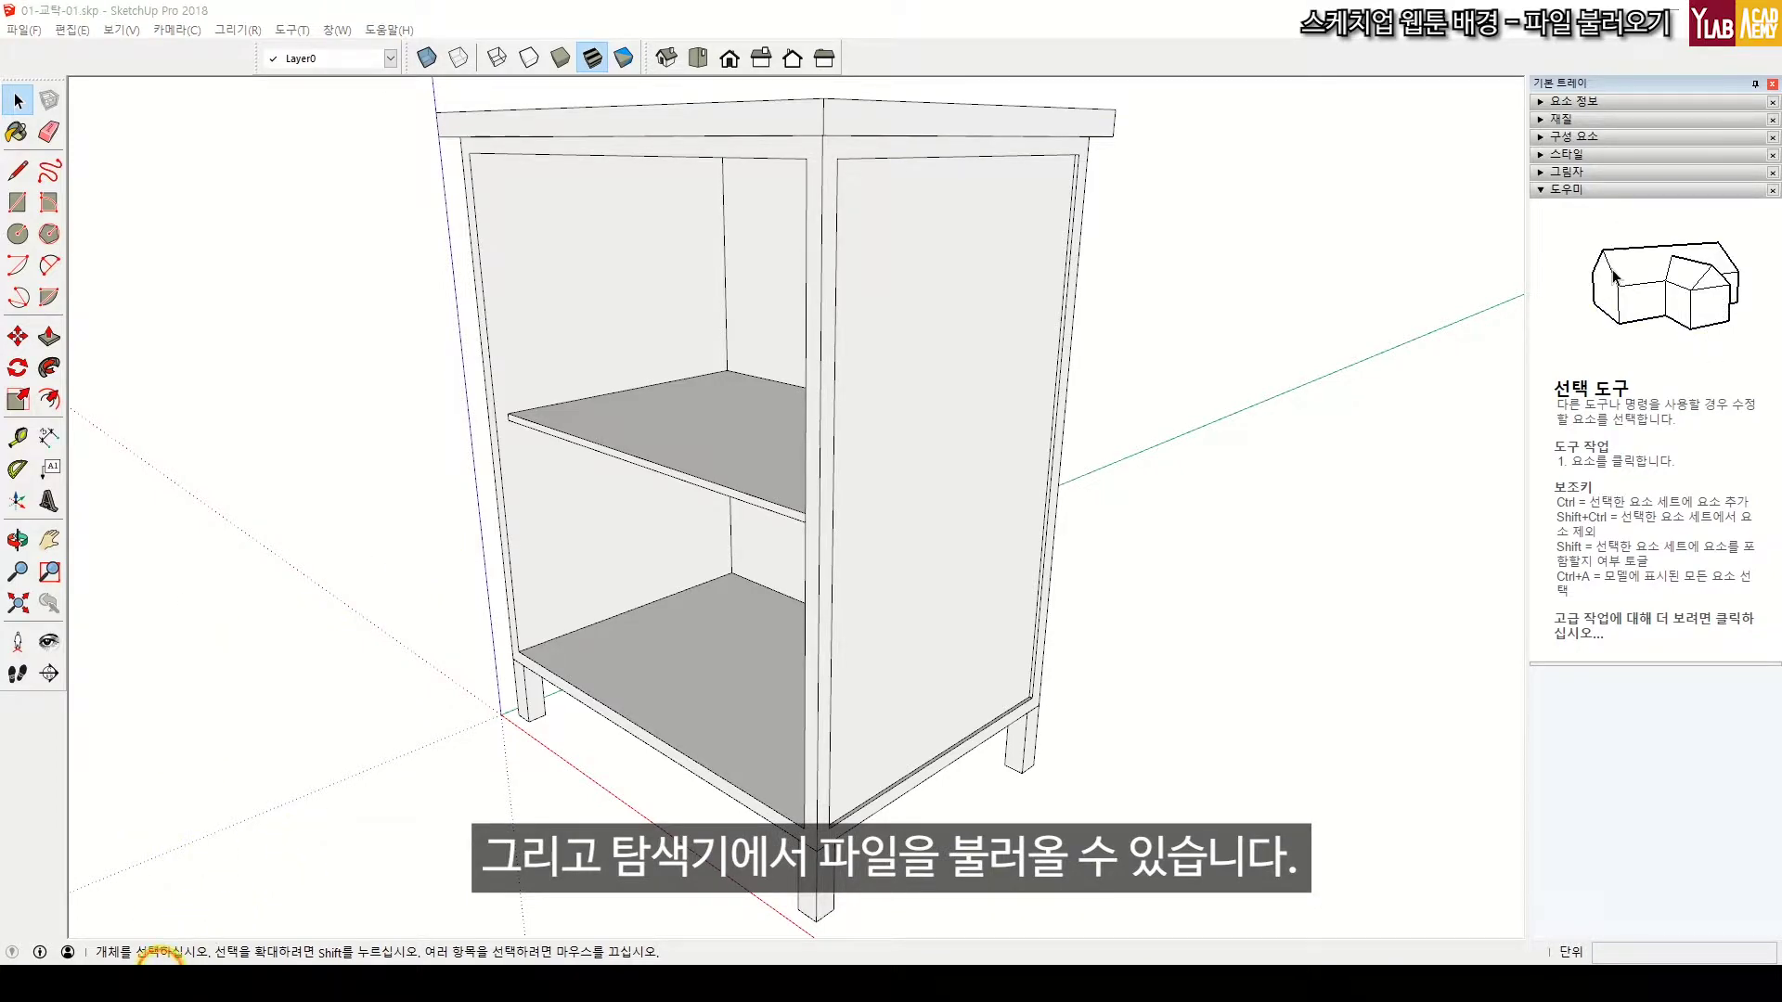
Launch 01-교탁-02.skp from File Explorer into SketchUp Make 2017 and dismiss its start screen.
key("alt+Tab")
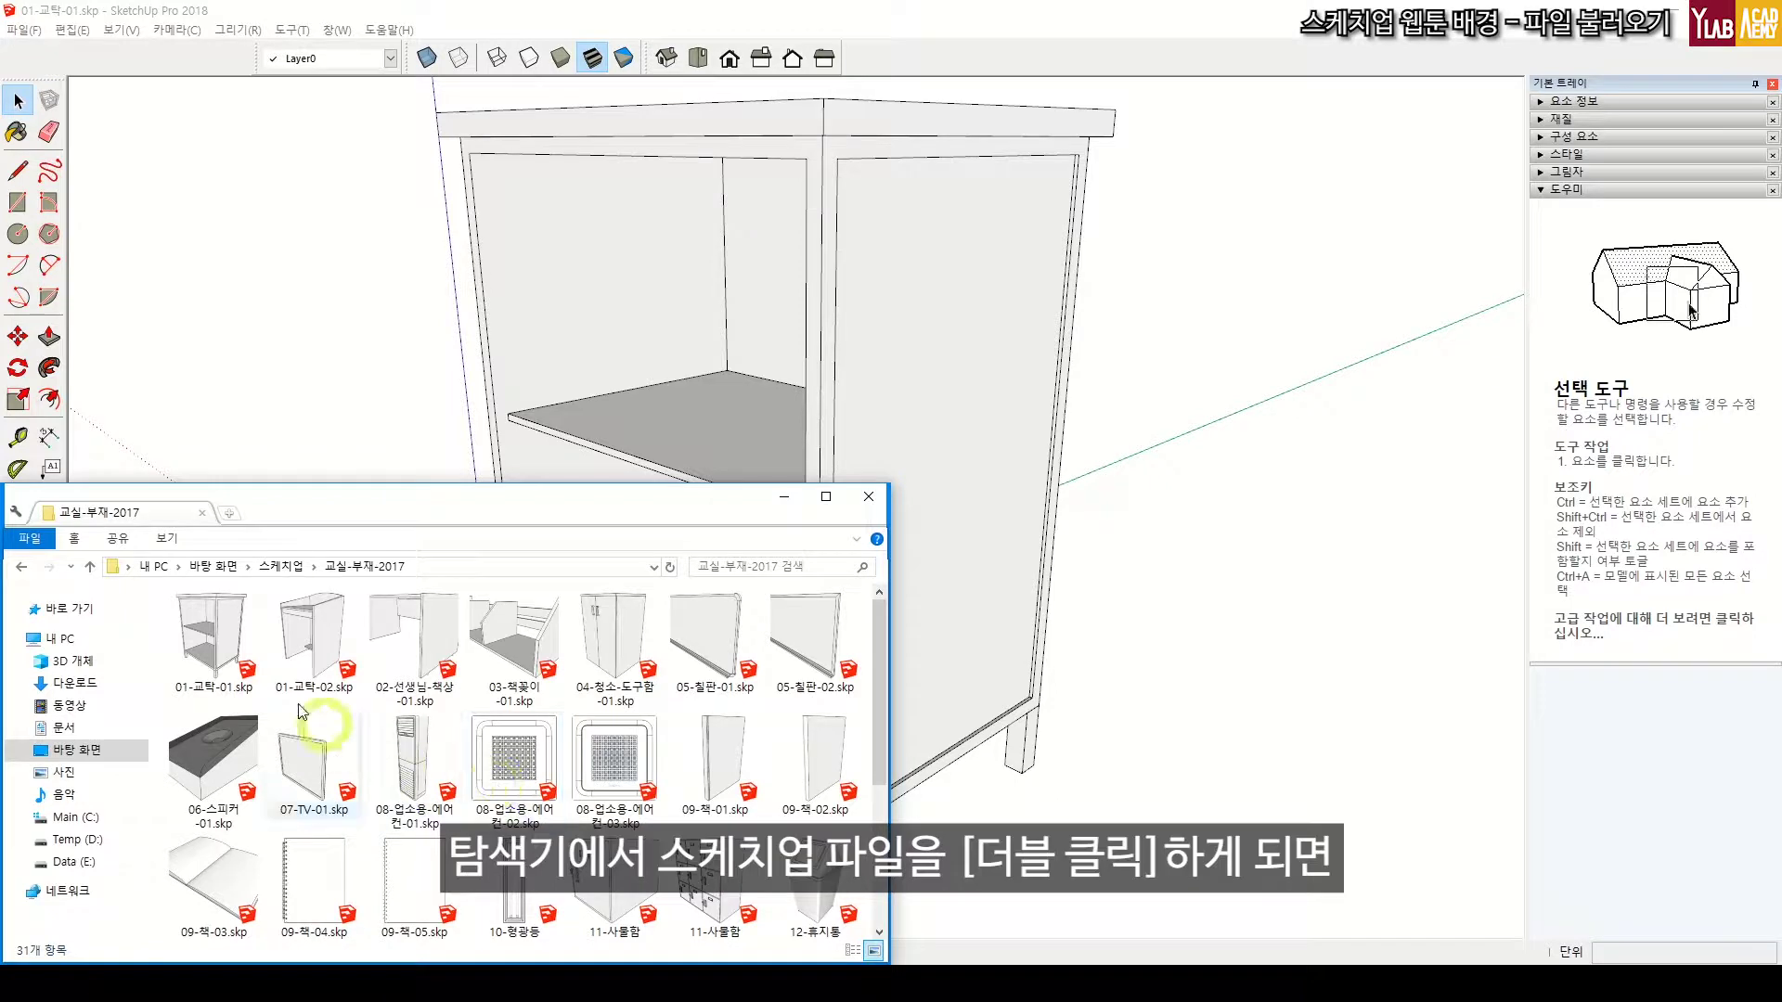
left_click(336, 652)
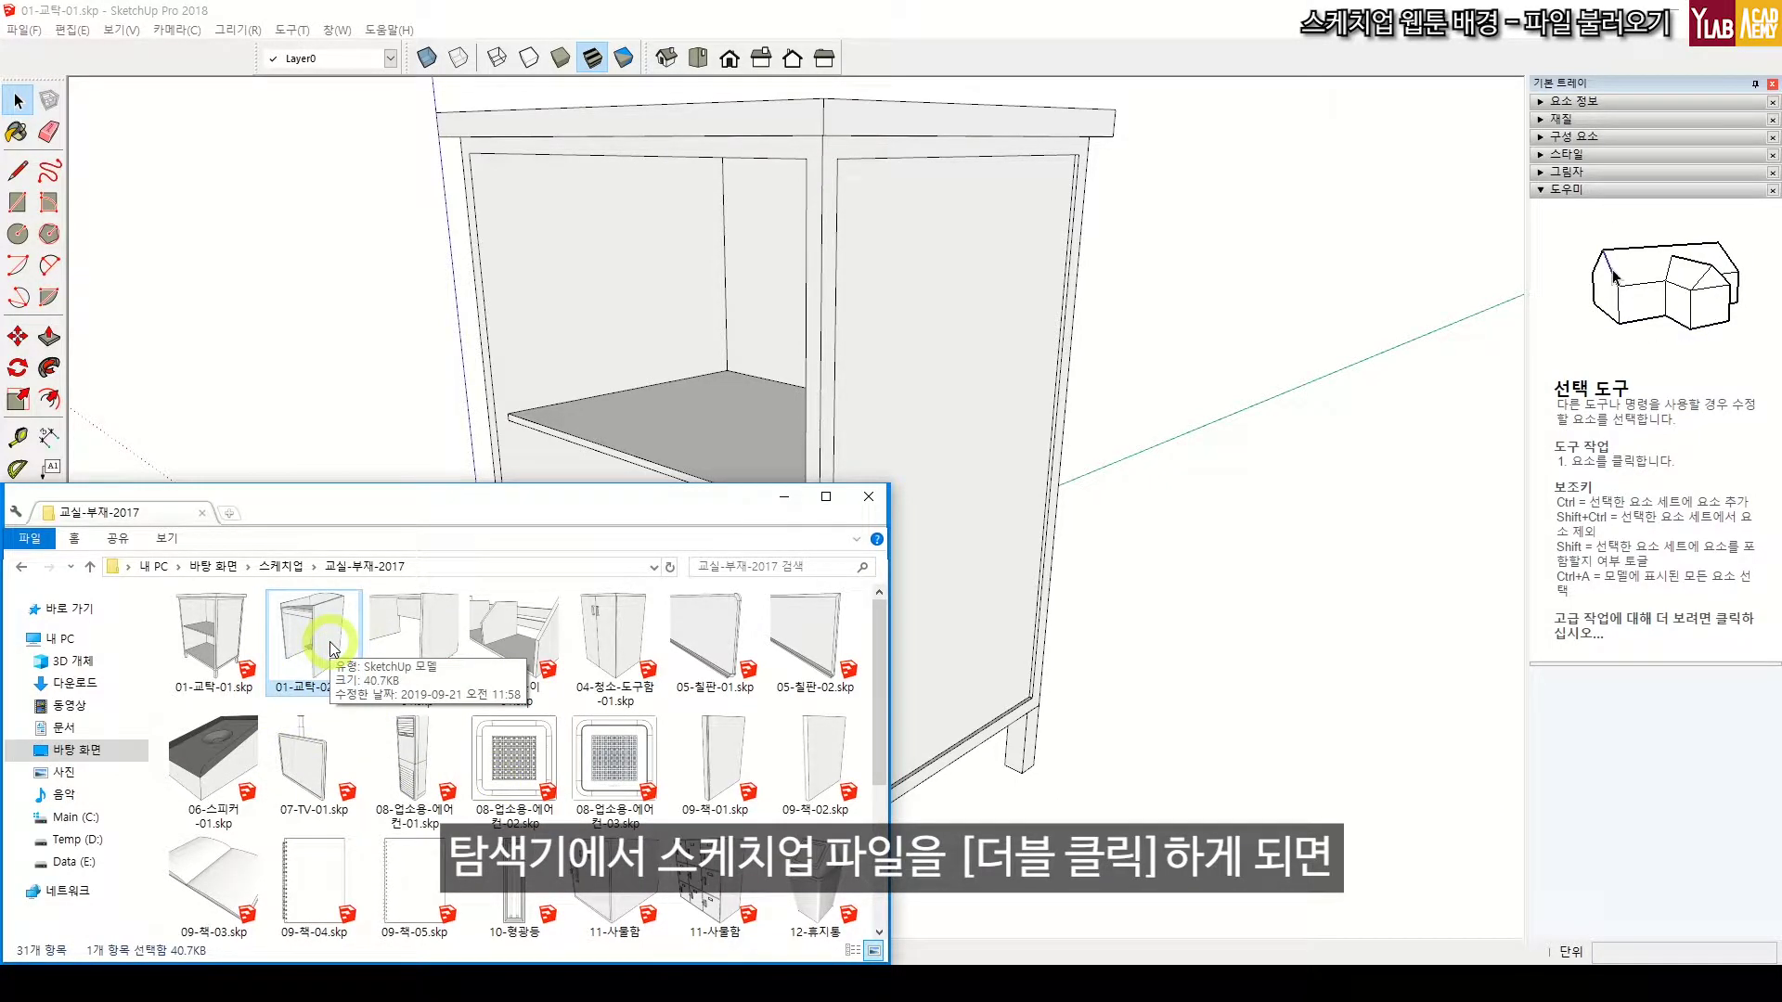
double_click(331, 643)
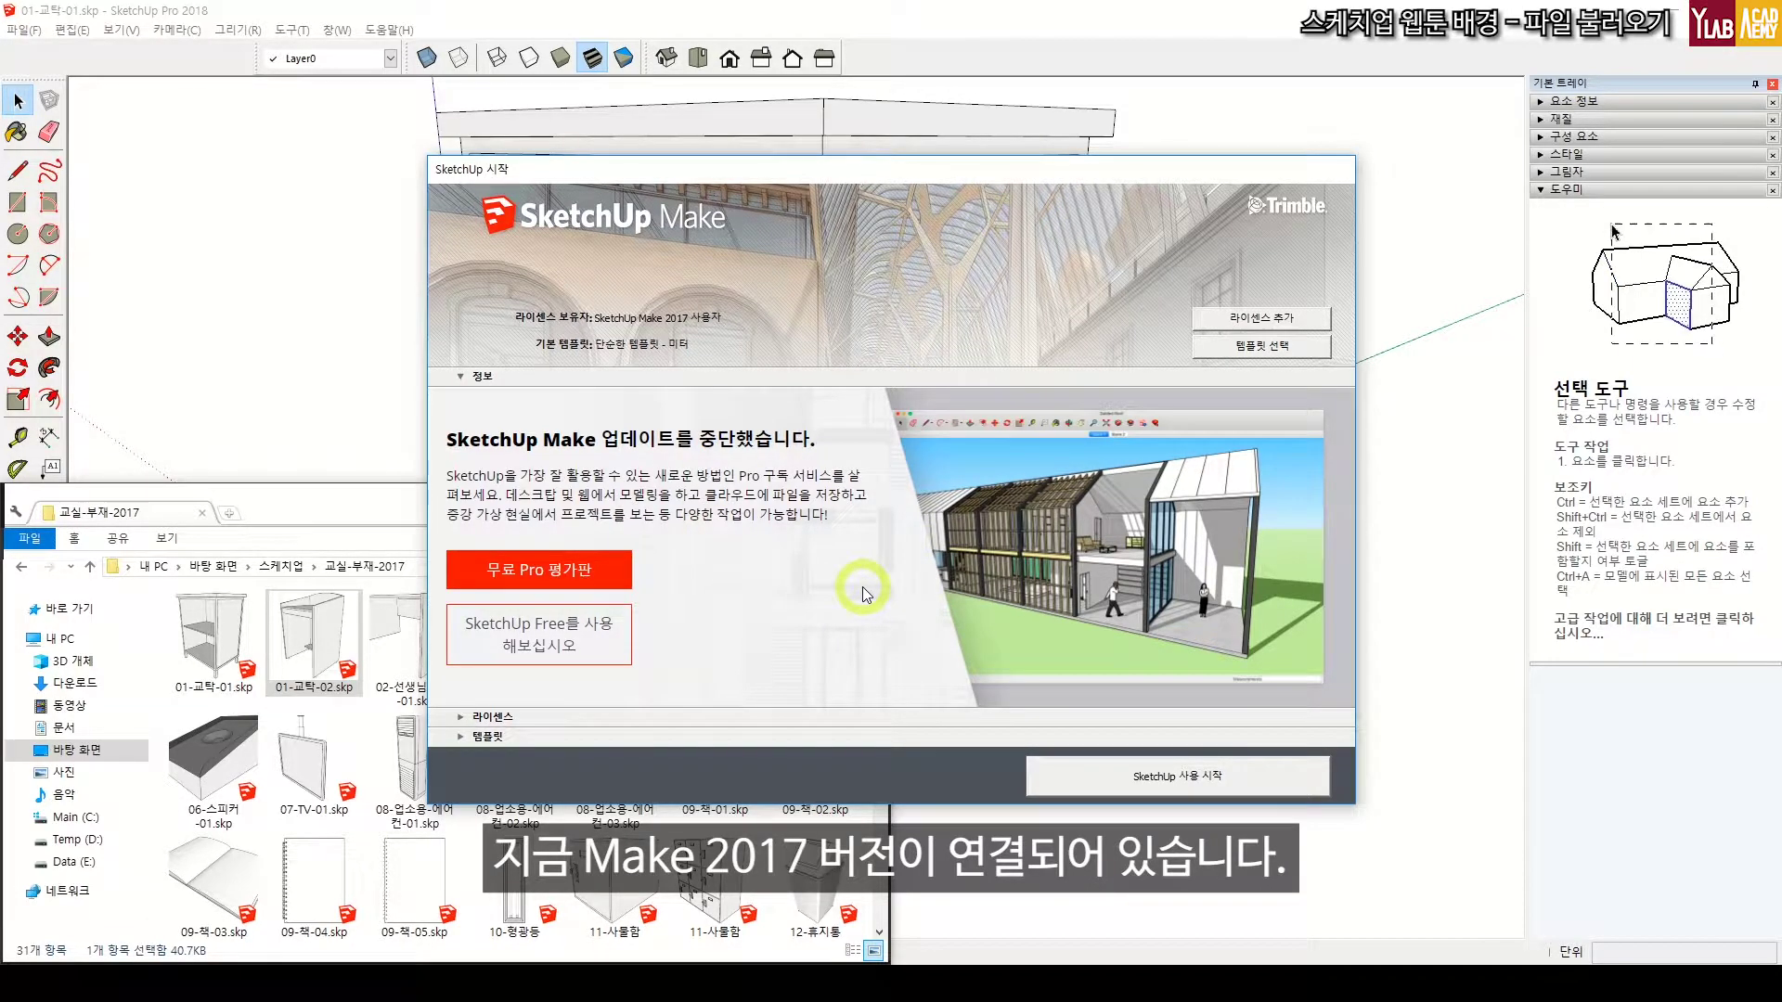
left_click(1076, 770)
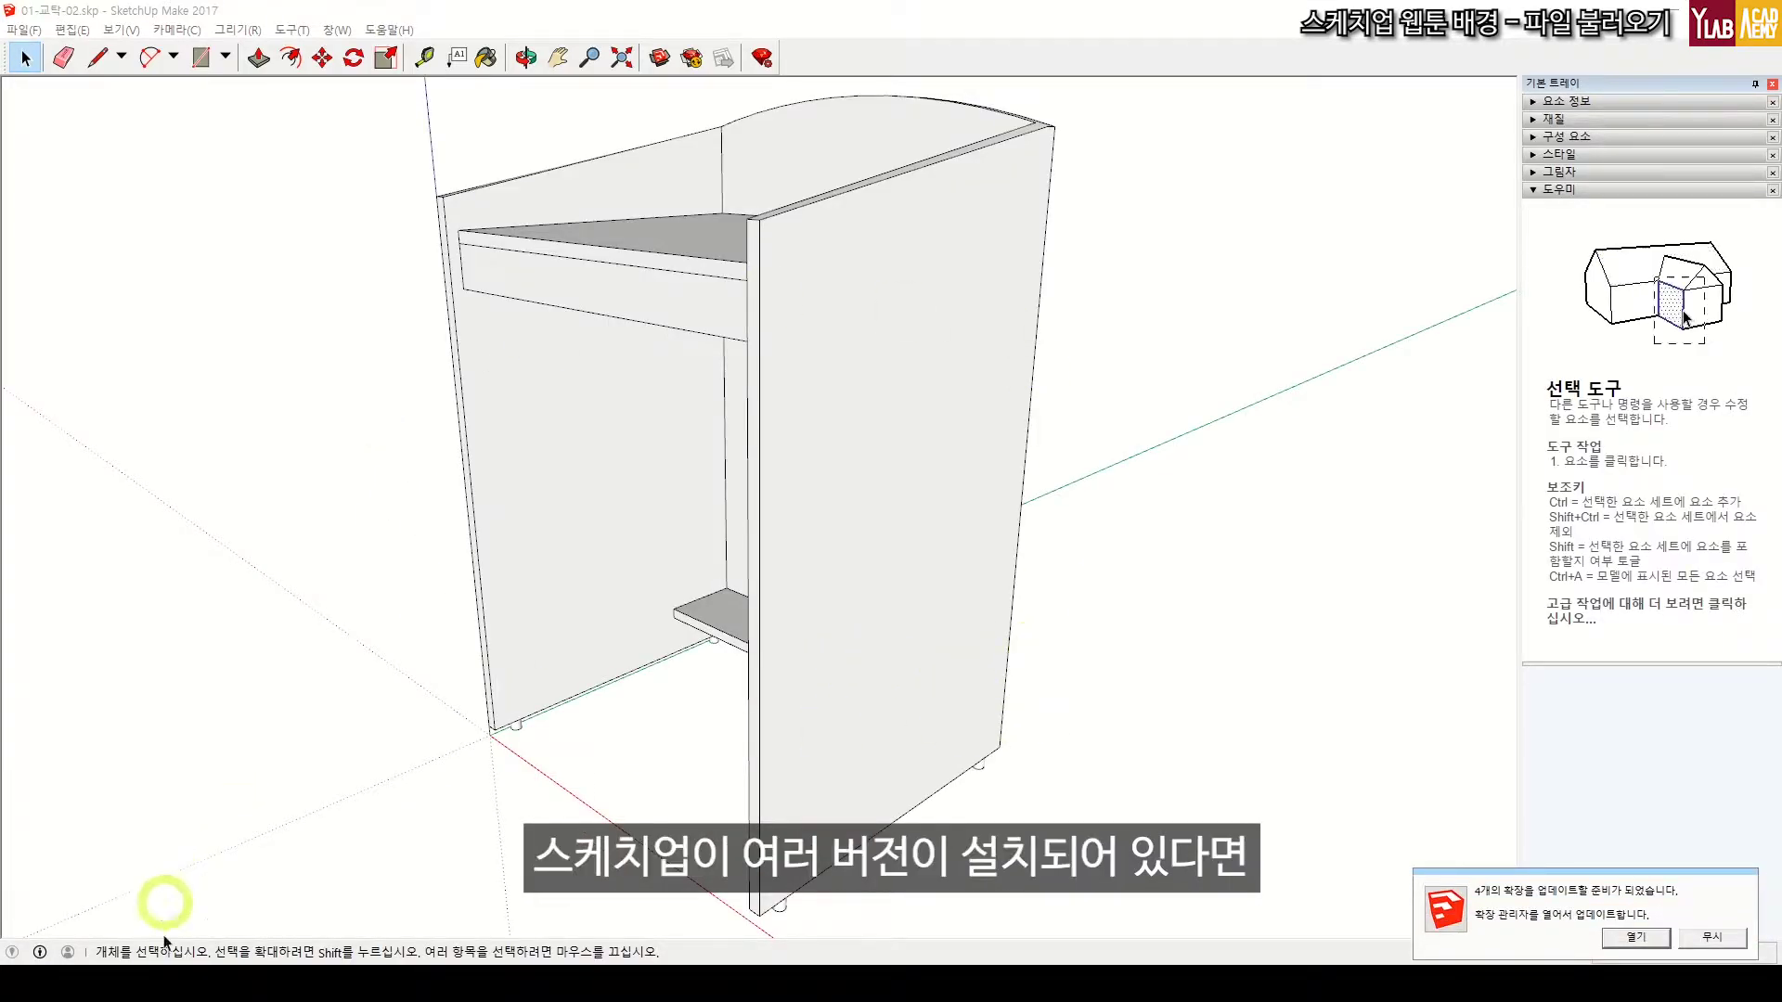
Open the desk file 02-선생님-책상-01.skp from Explorer with SketchUp 2018.
left_click(176, 982)
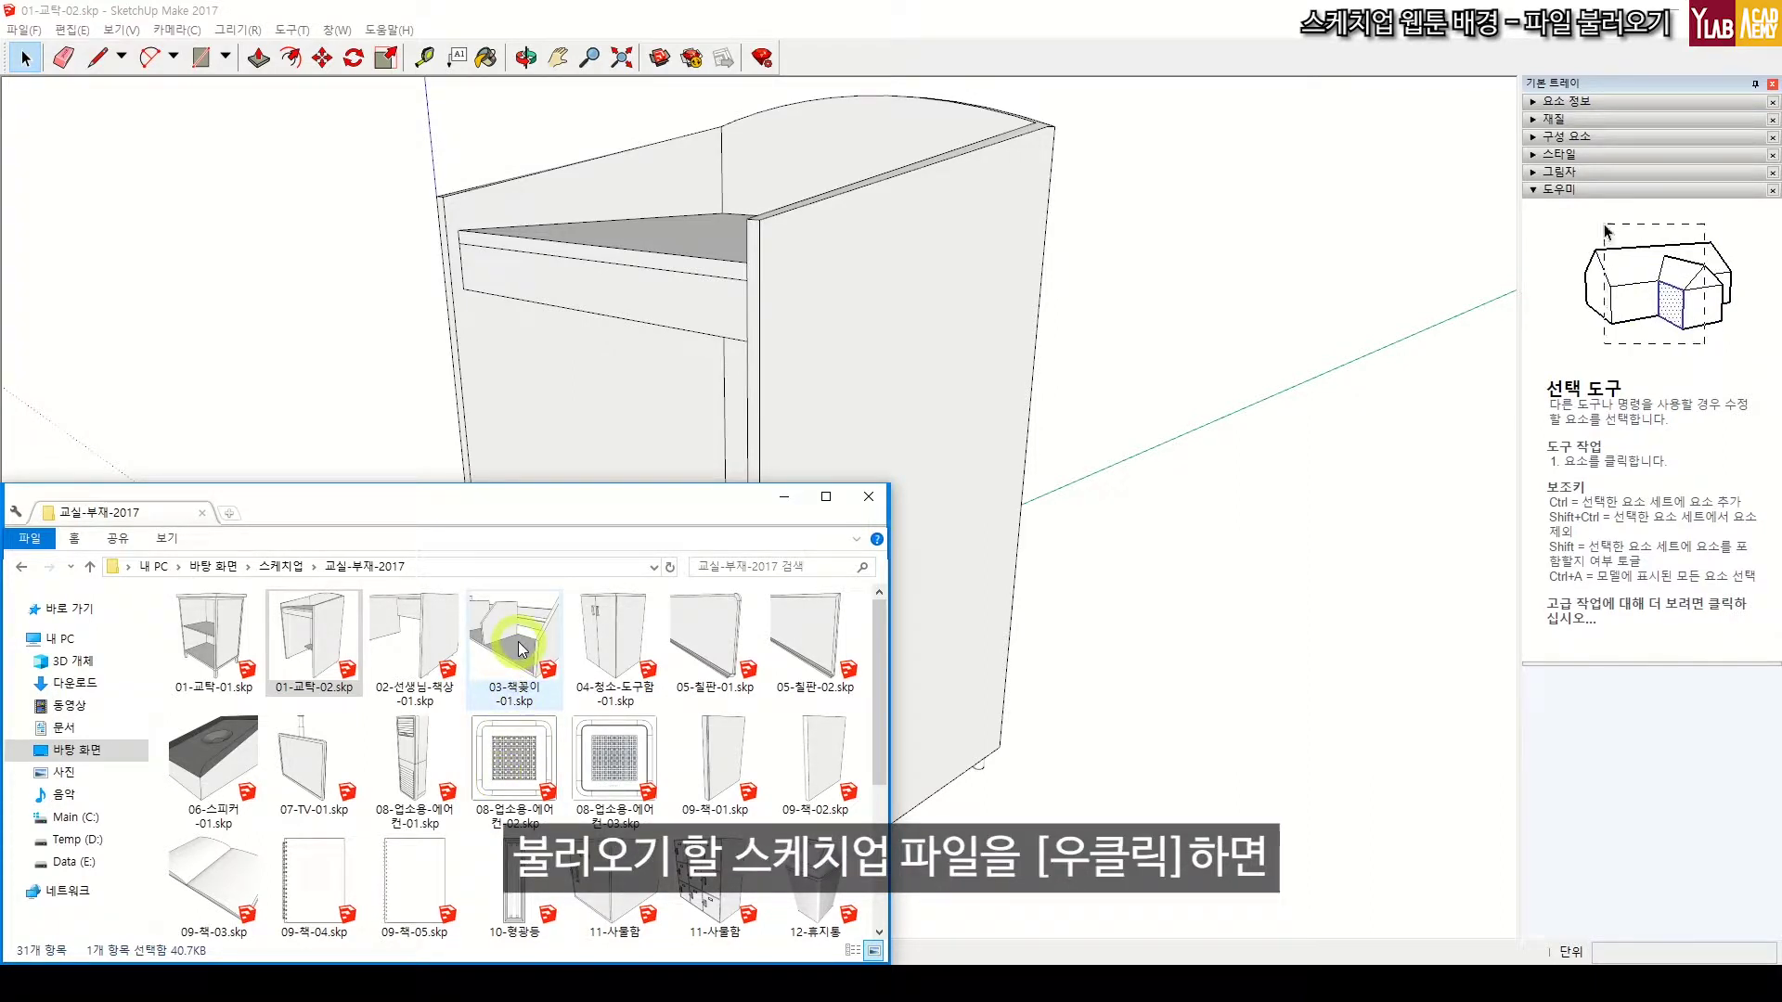
right_click(422, 641)
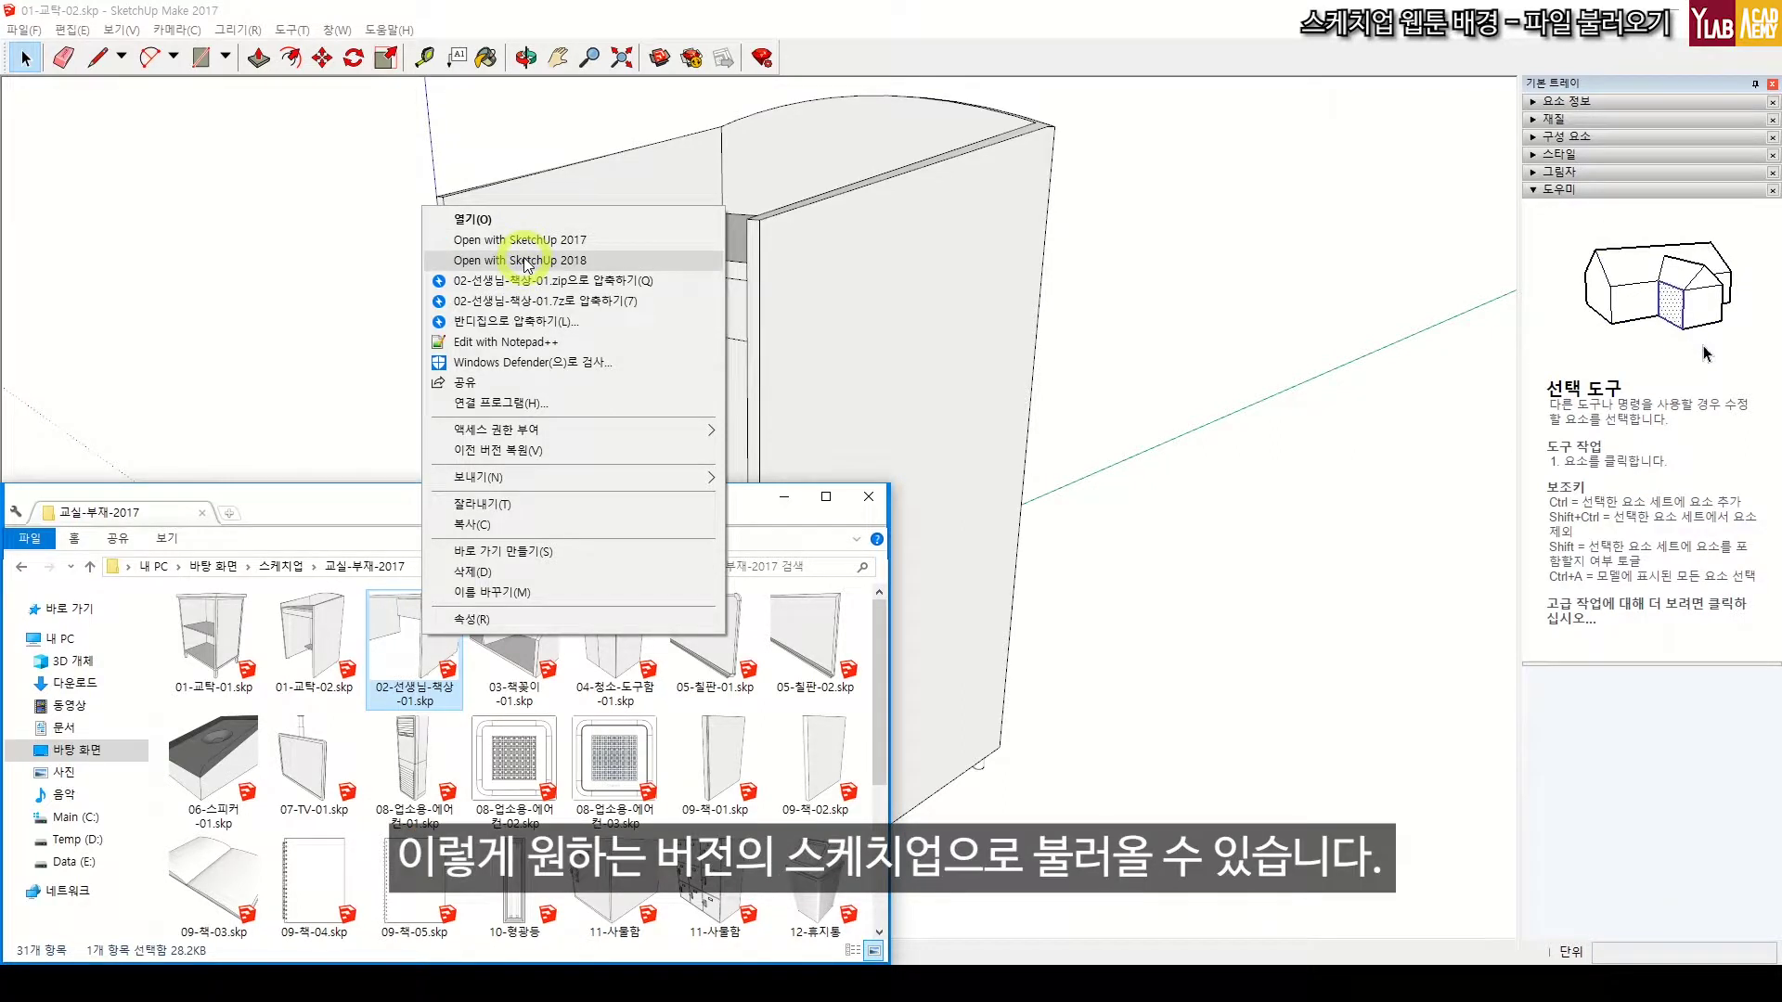
left_click(526, 261)
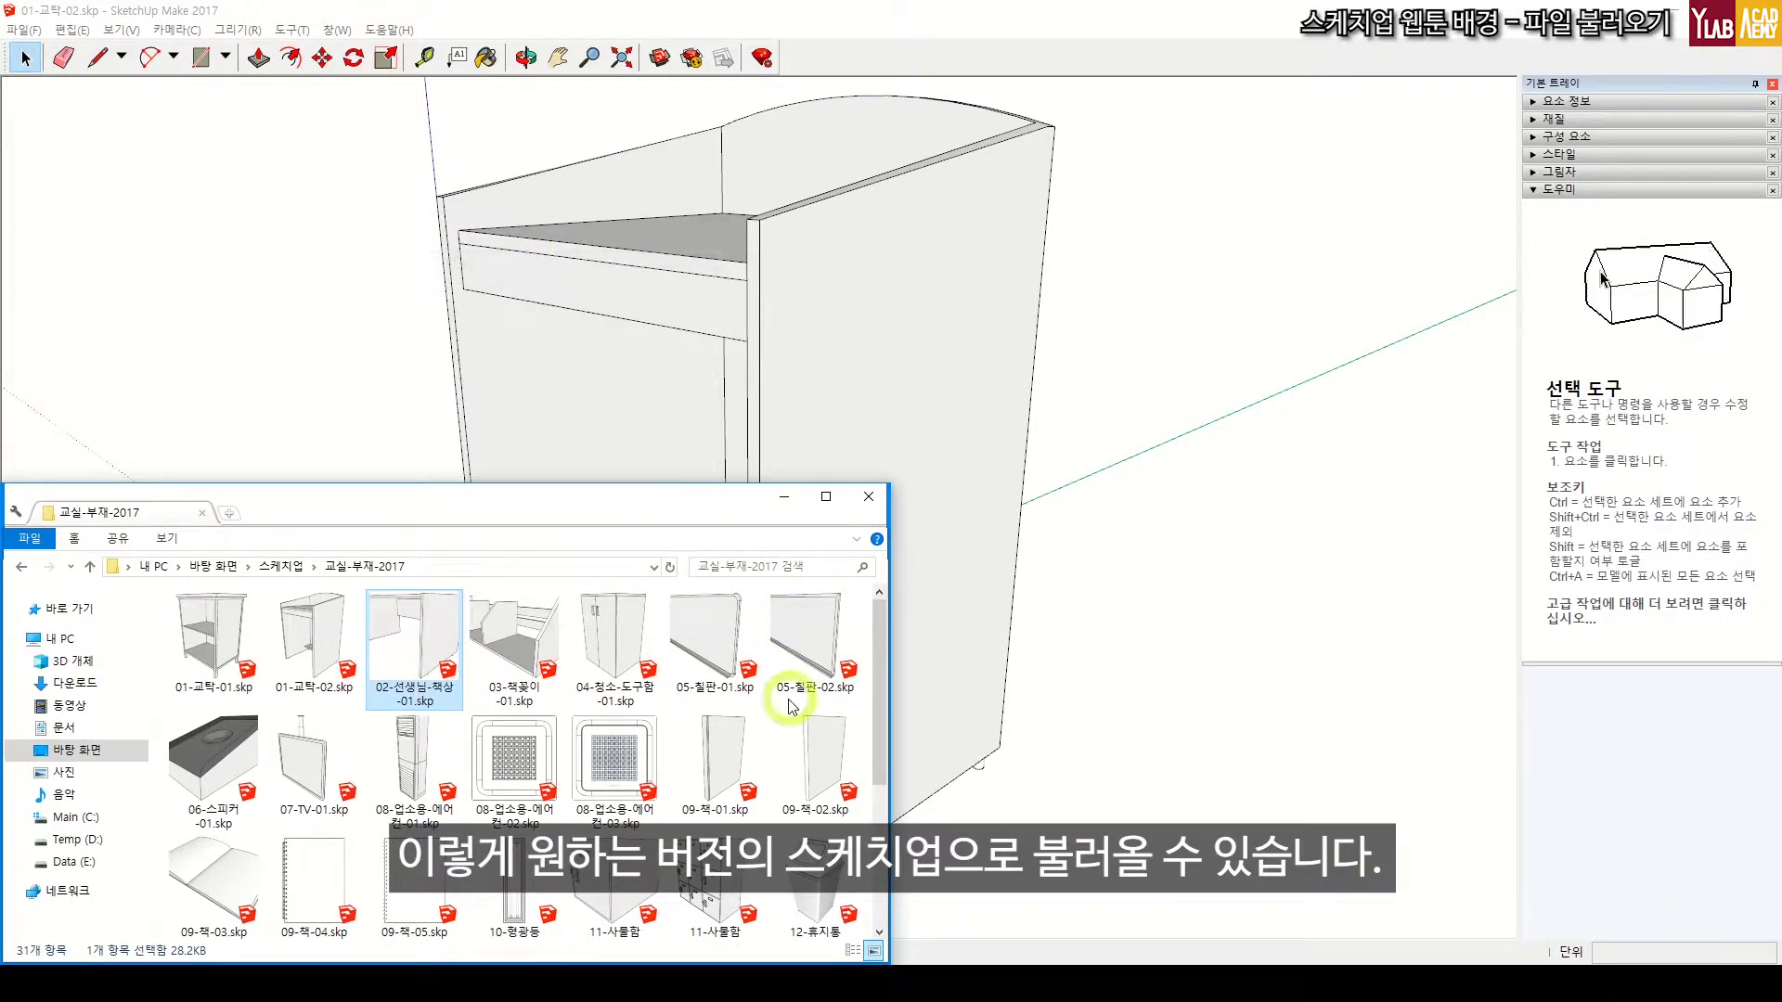
left_click(1021, 746)
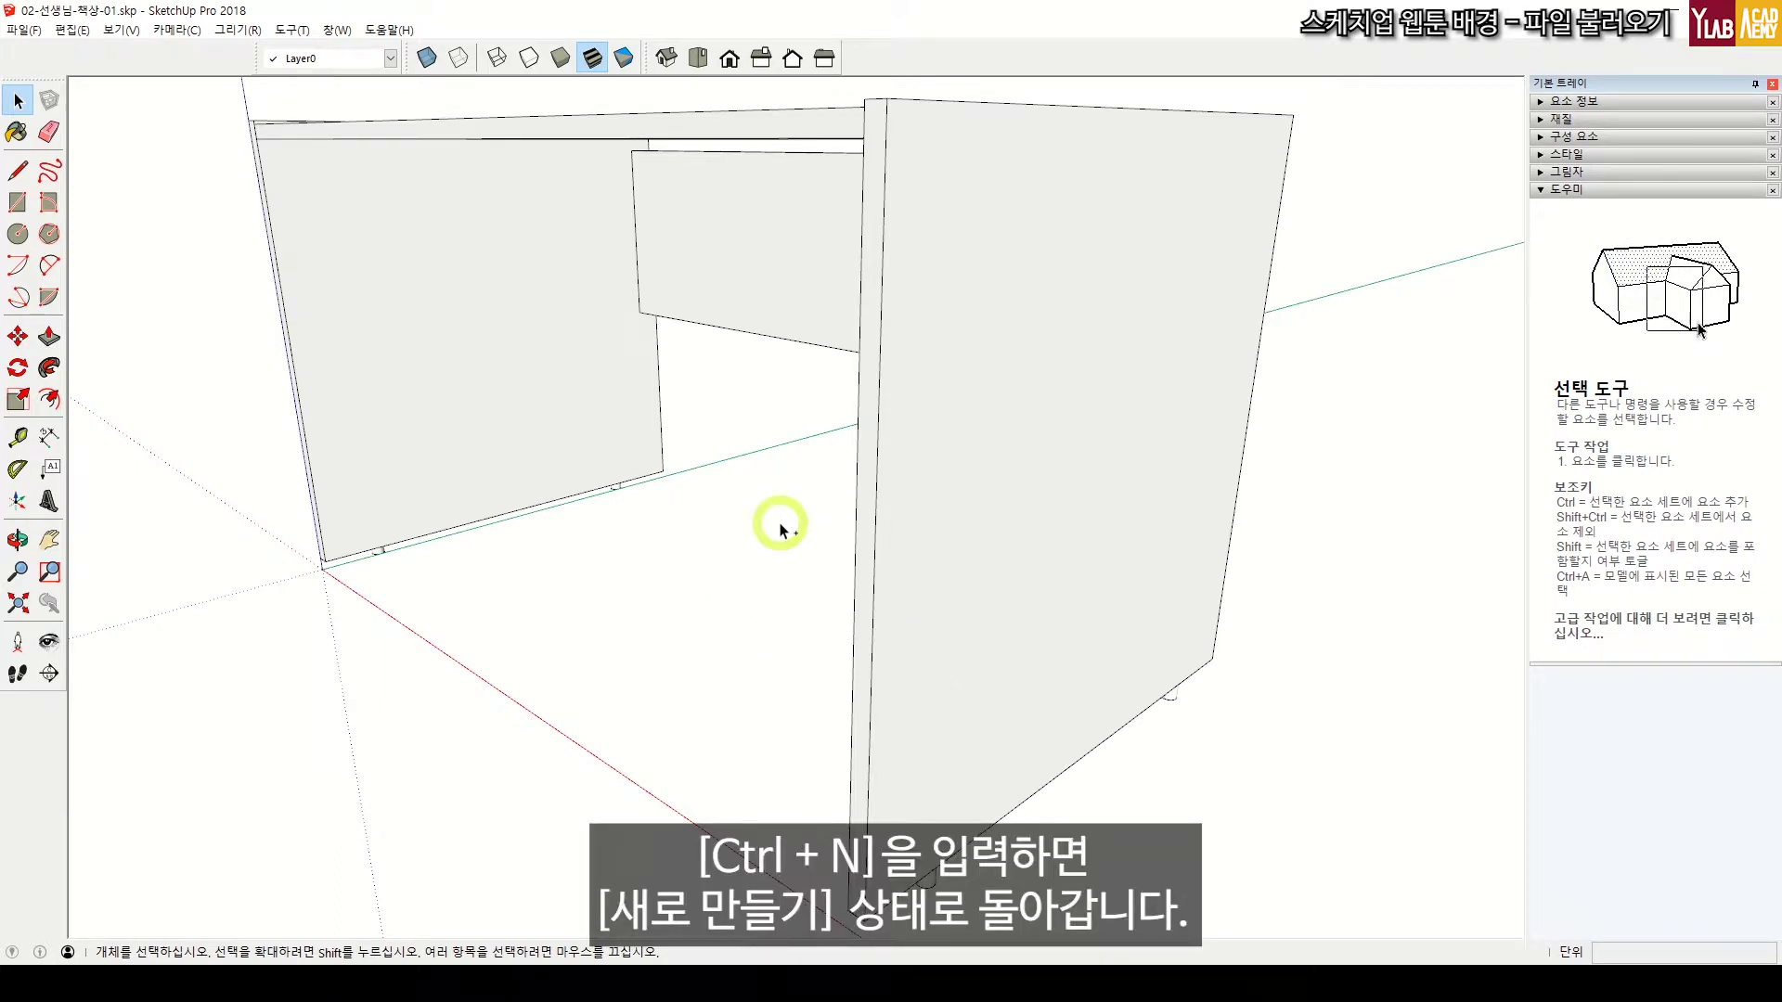
Start a new empty untitled model.
key("ctrl+n")
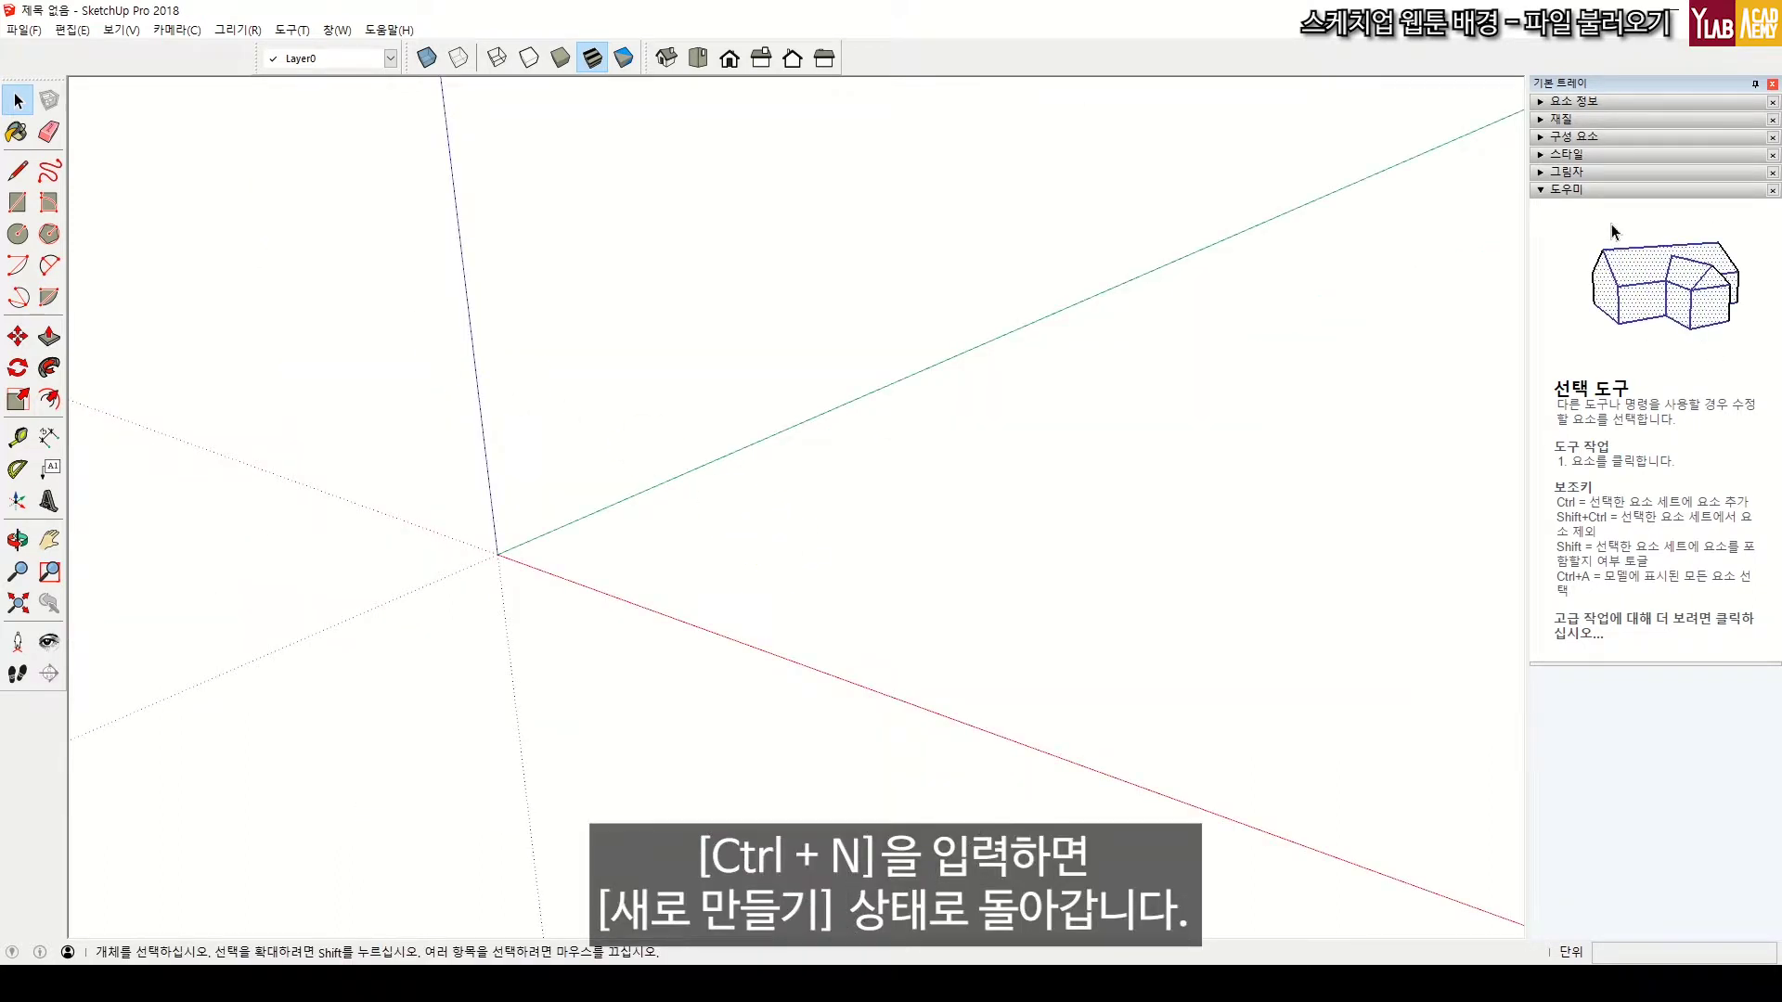
left_click(24, 29)
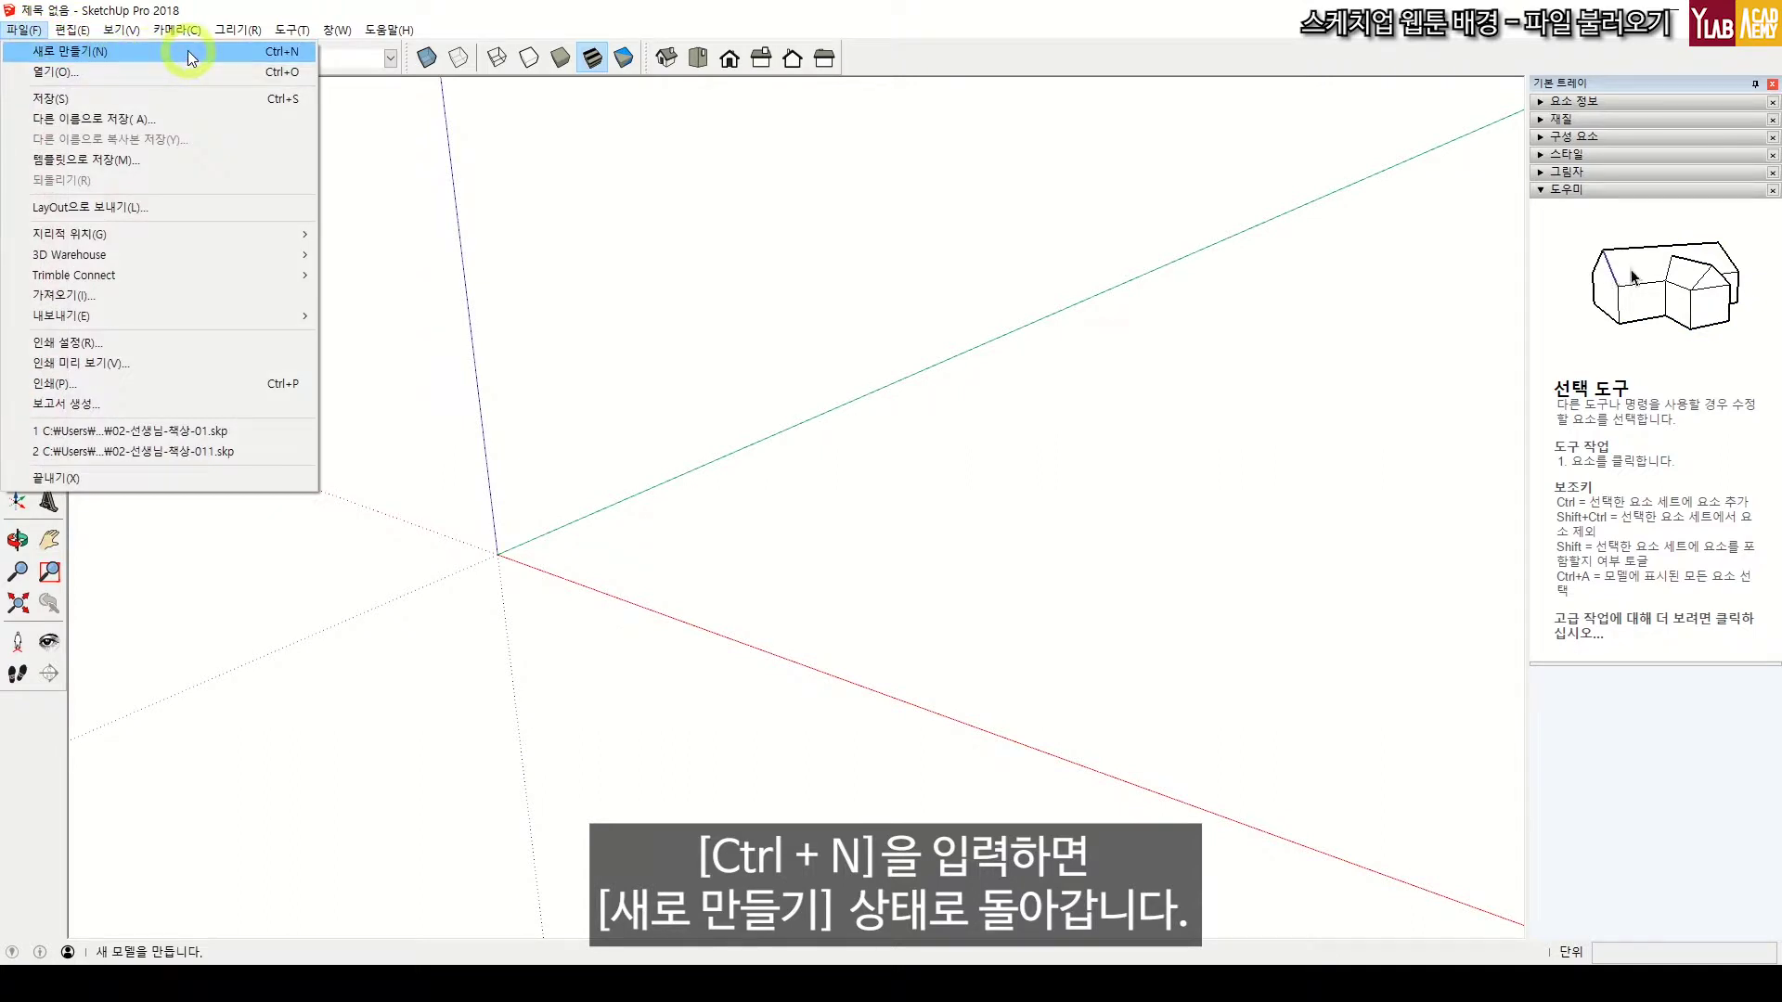
left_click(815, 566)
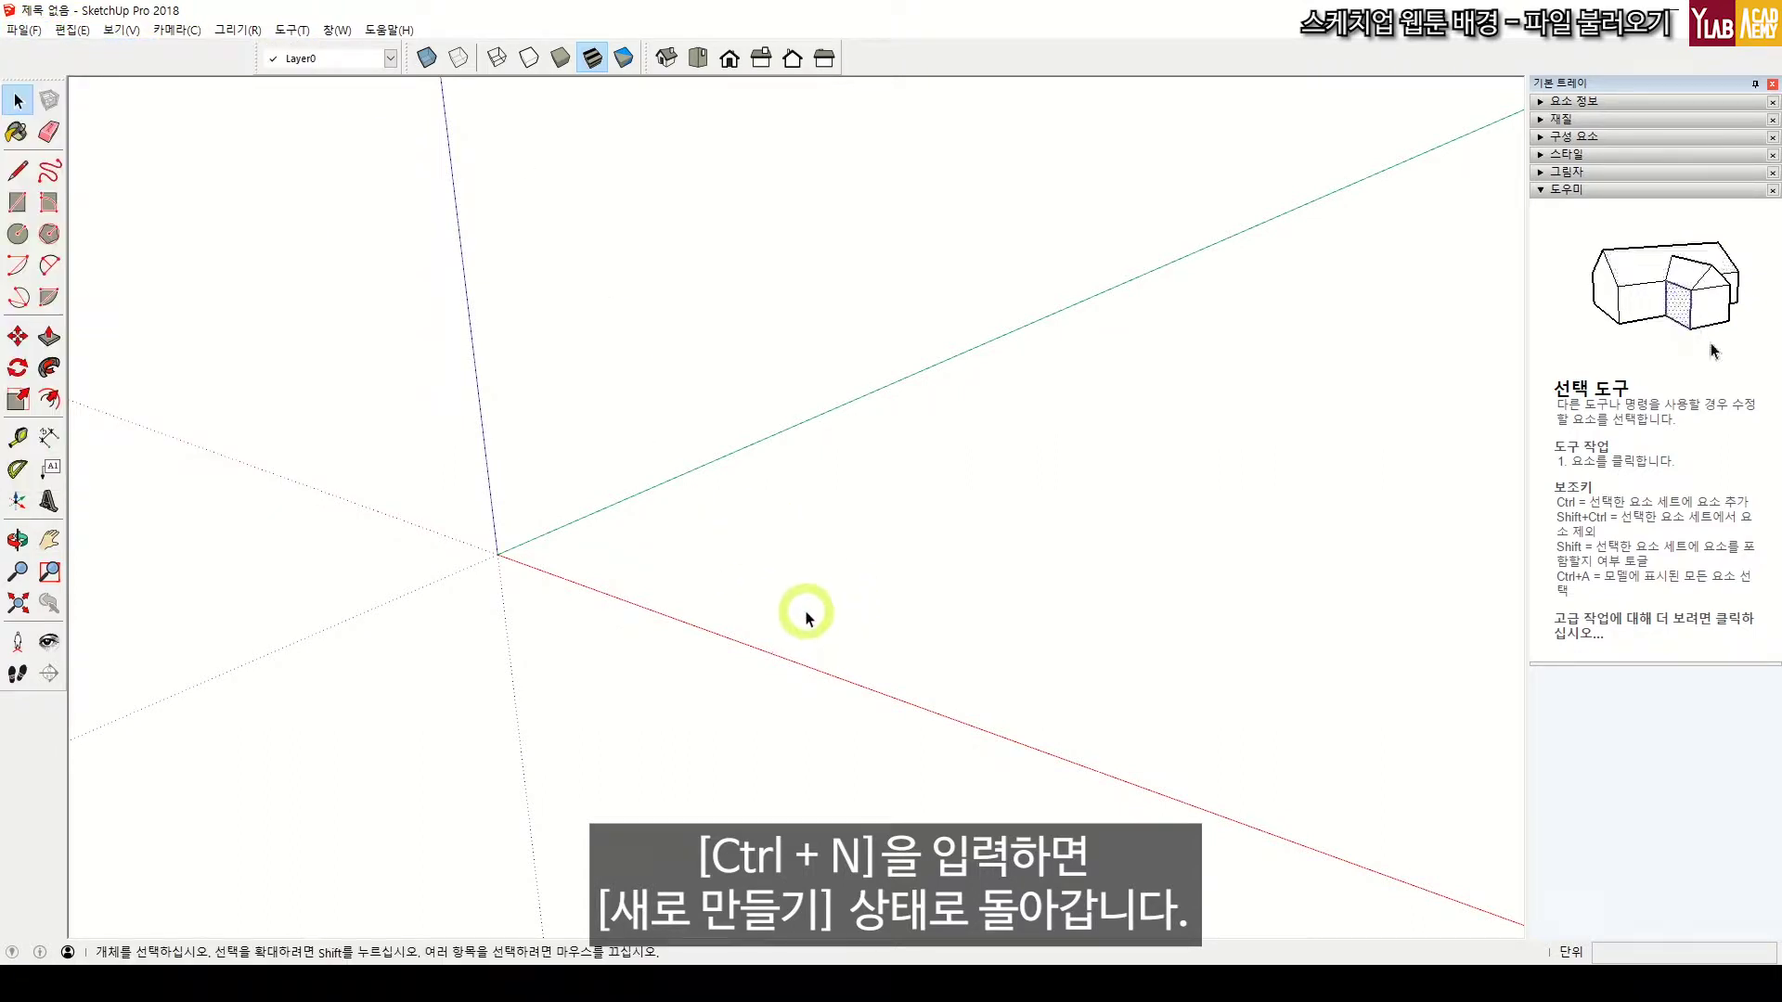
Draw a rectangle on the ground plane and push it up into a box.
key("r")
left_click(657, 581)
left_click(1113, 537)
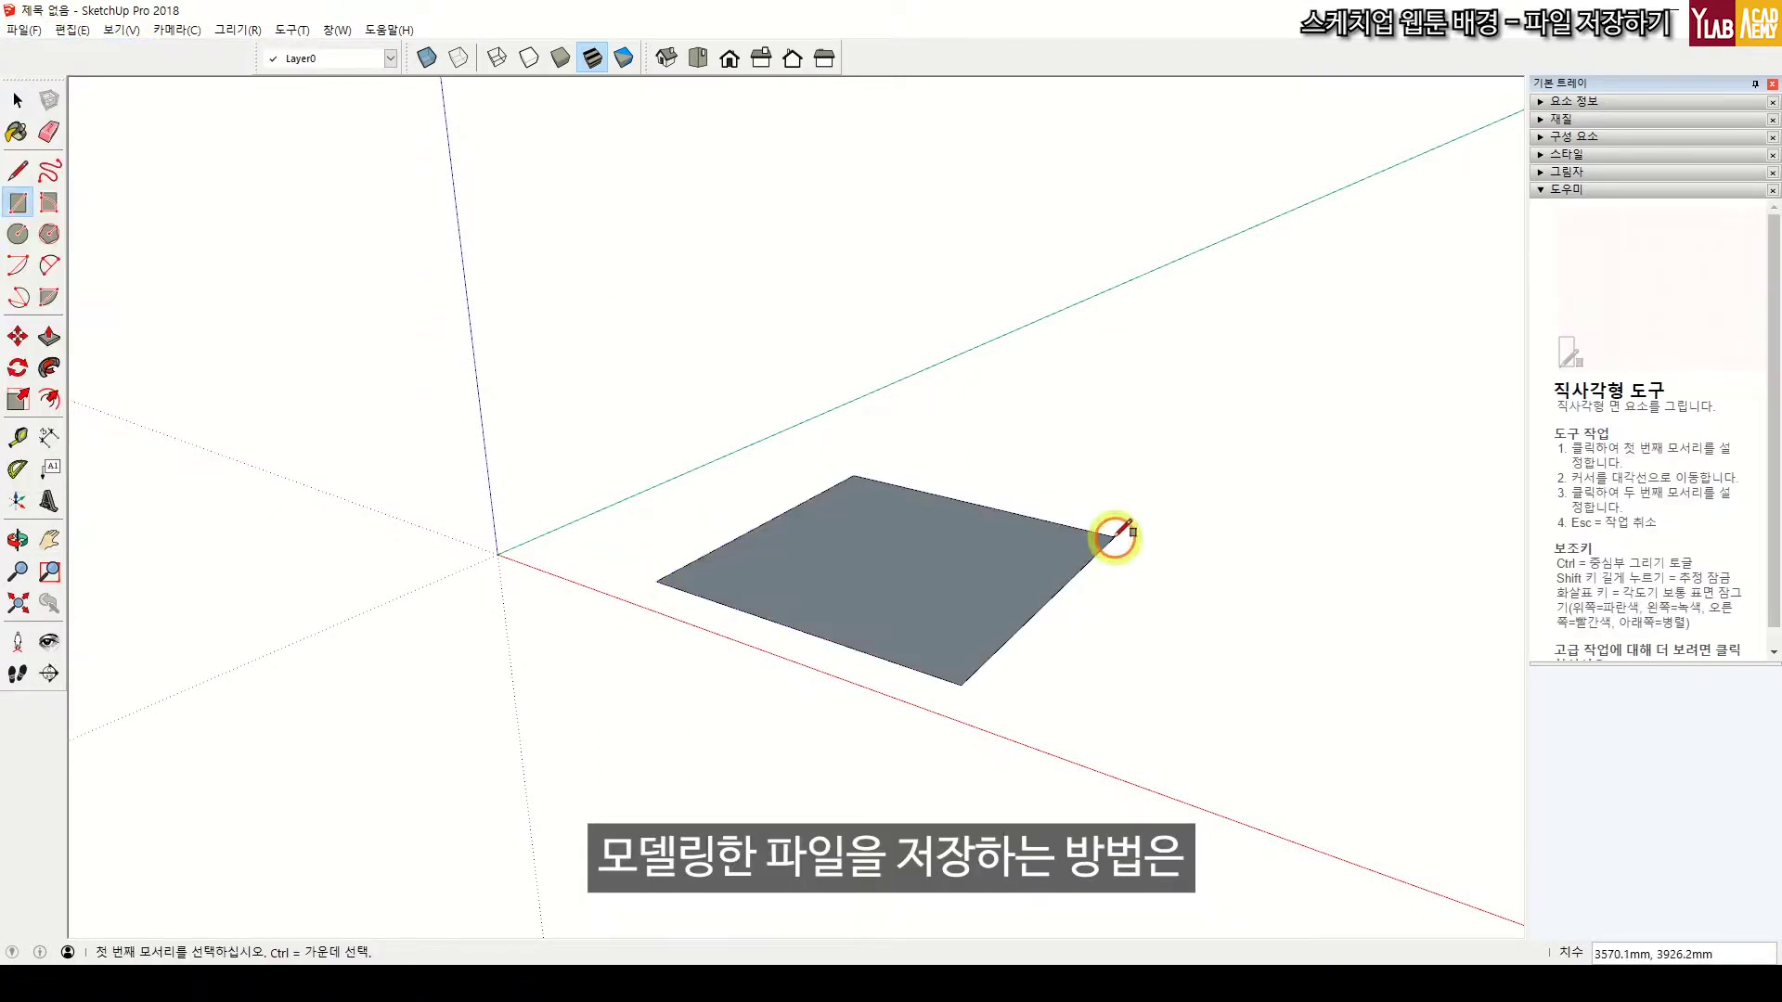
key("p")
left_click(886, 571)
left_click(903, 362)
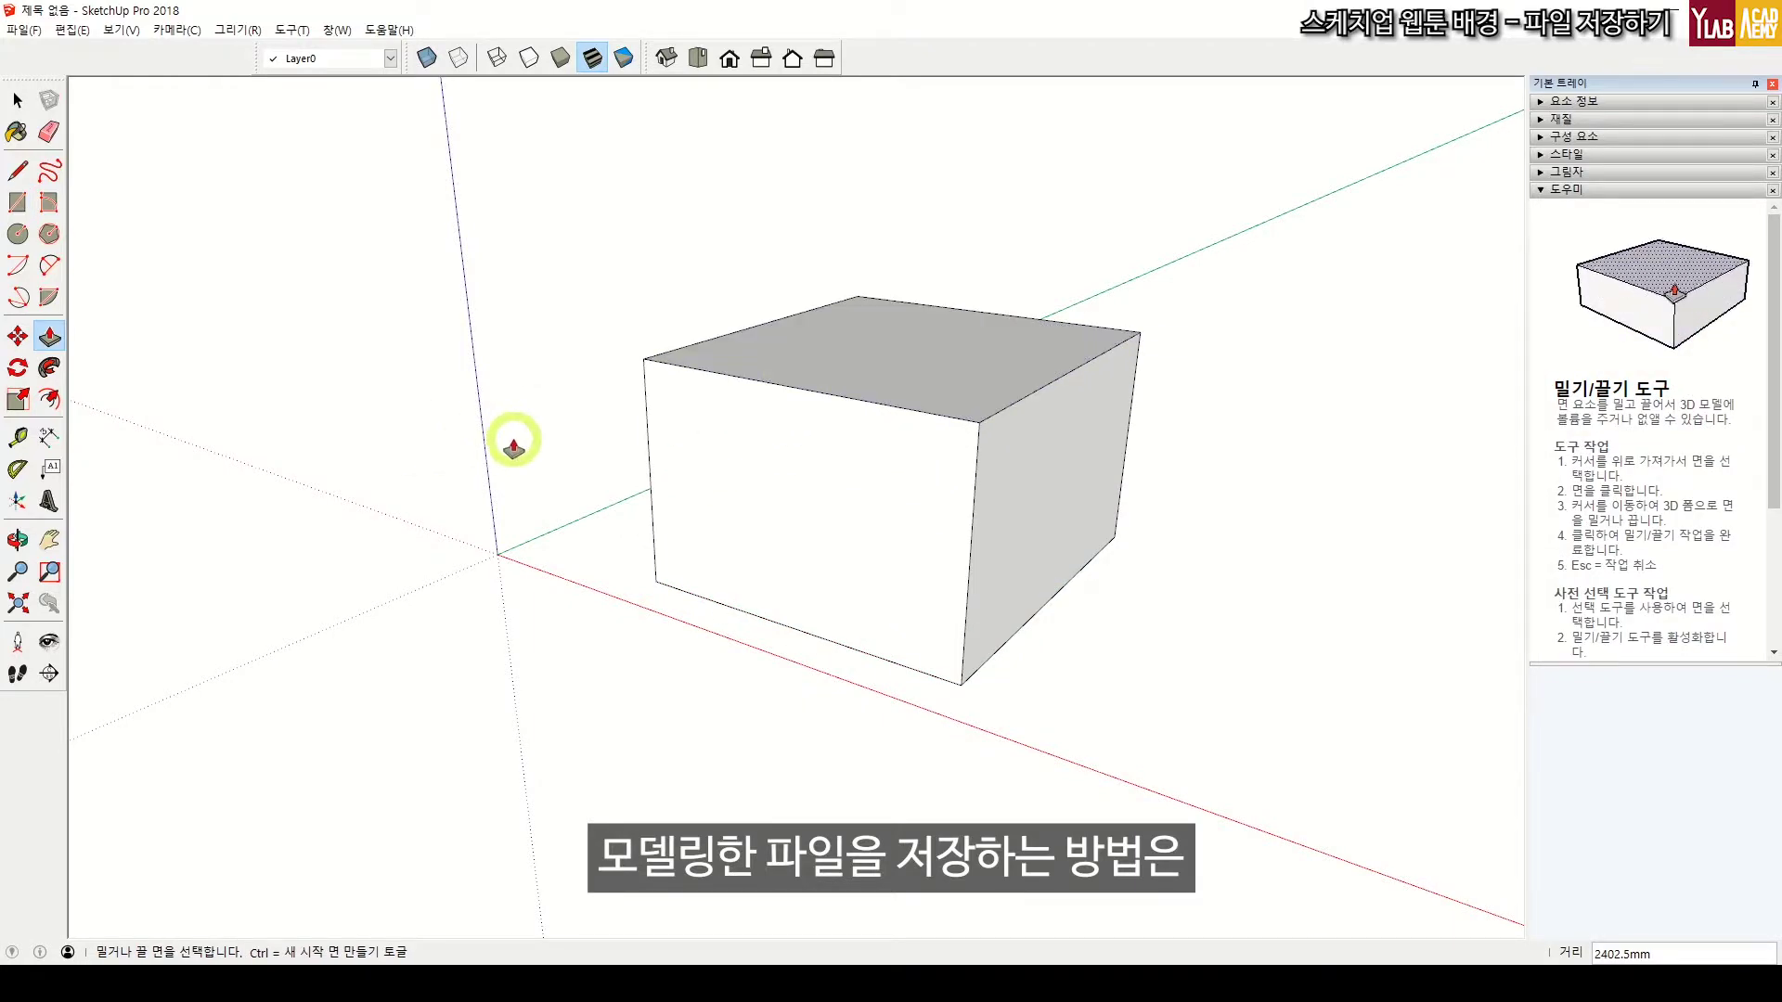
key("space")
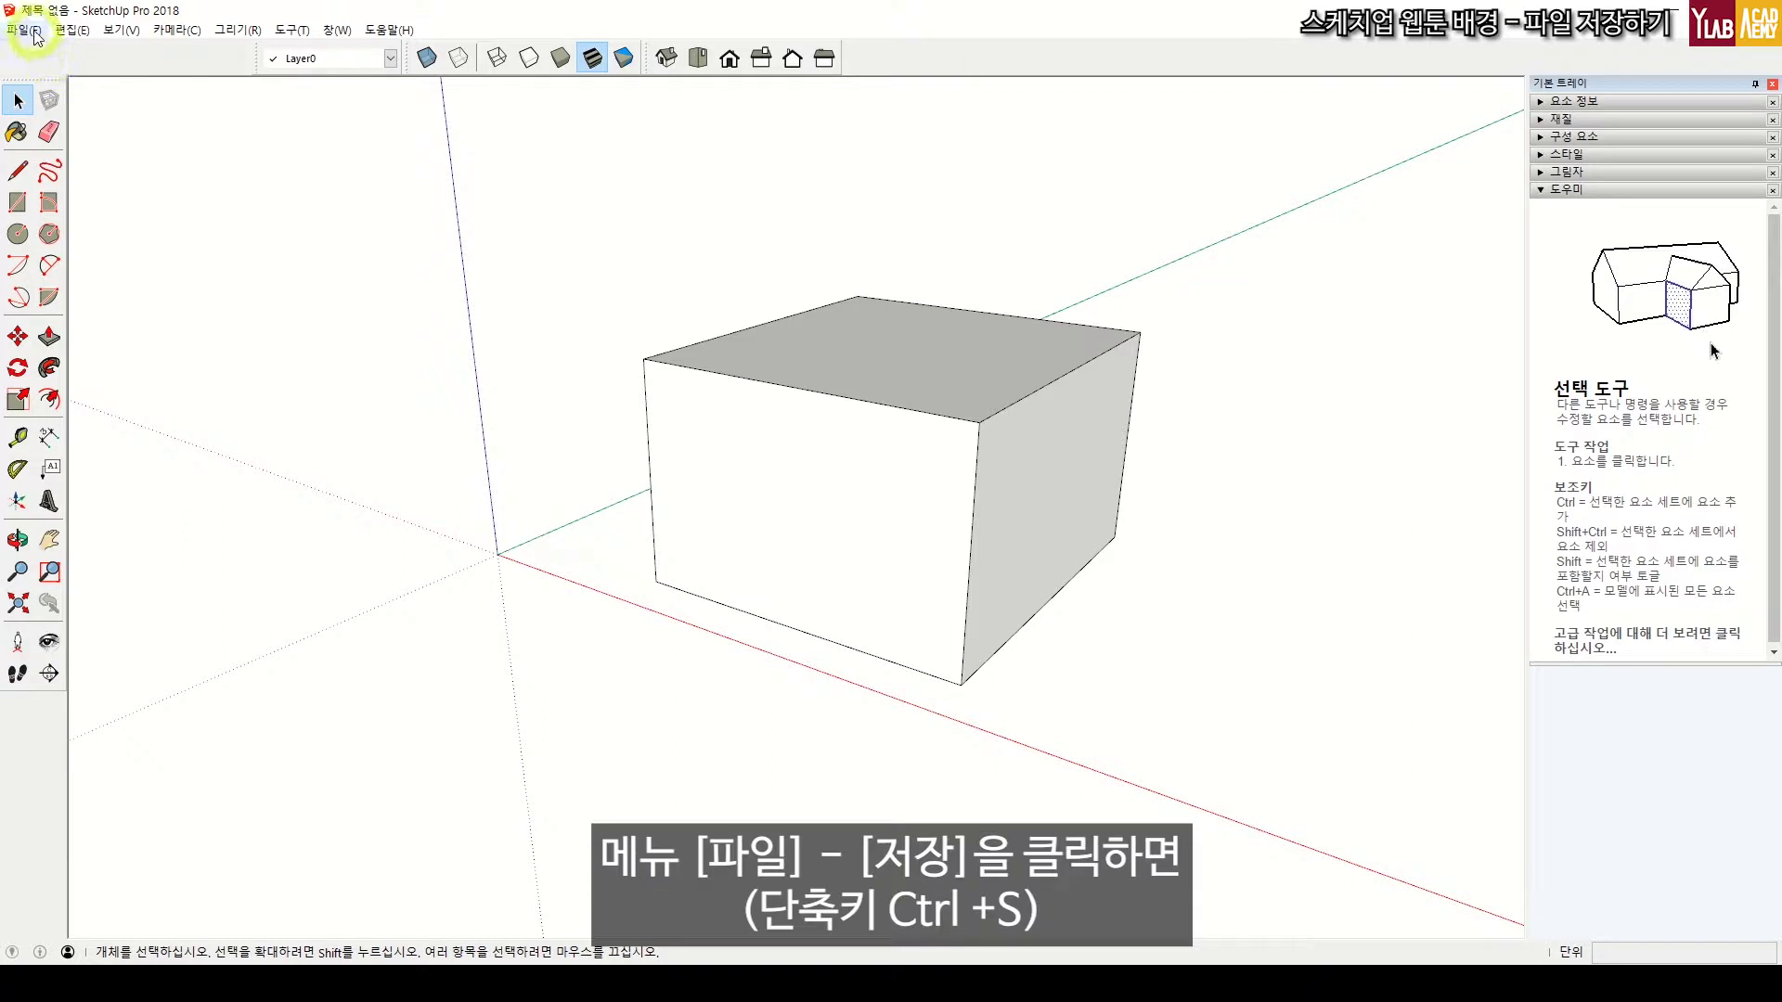
Start saving into Desktop > 교실-부재-2017, replacing 제목 없음 with the name 상자-01.
left_click(34, 32)
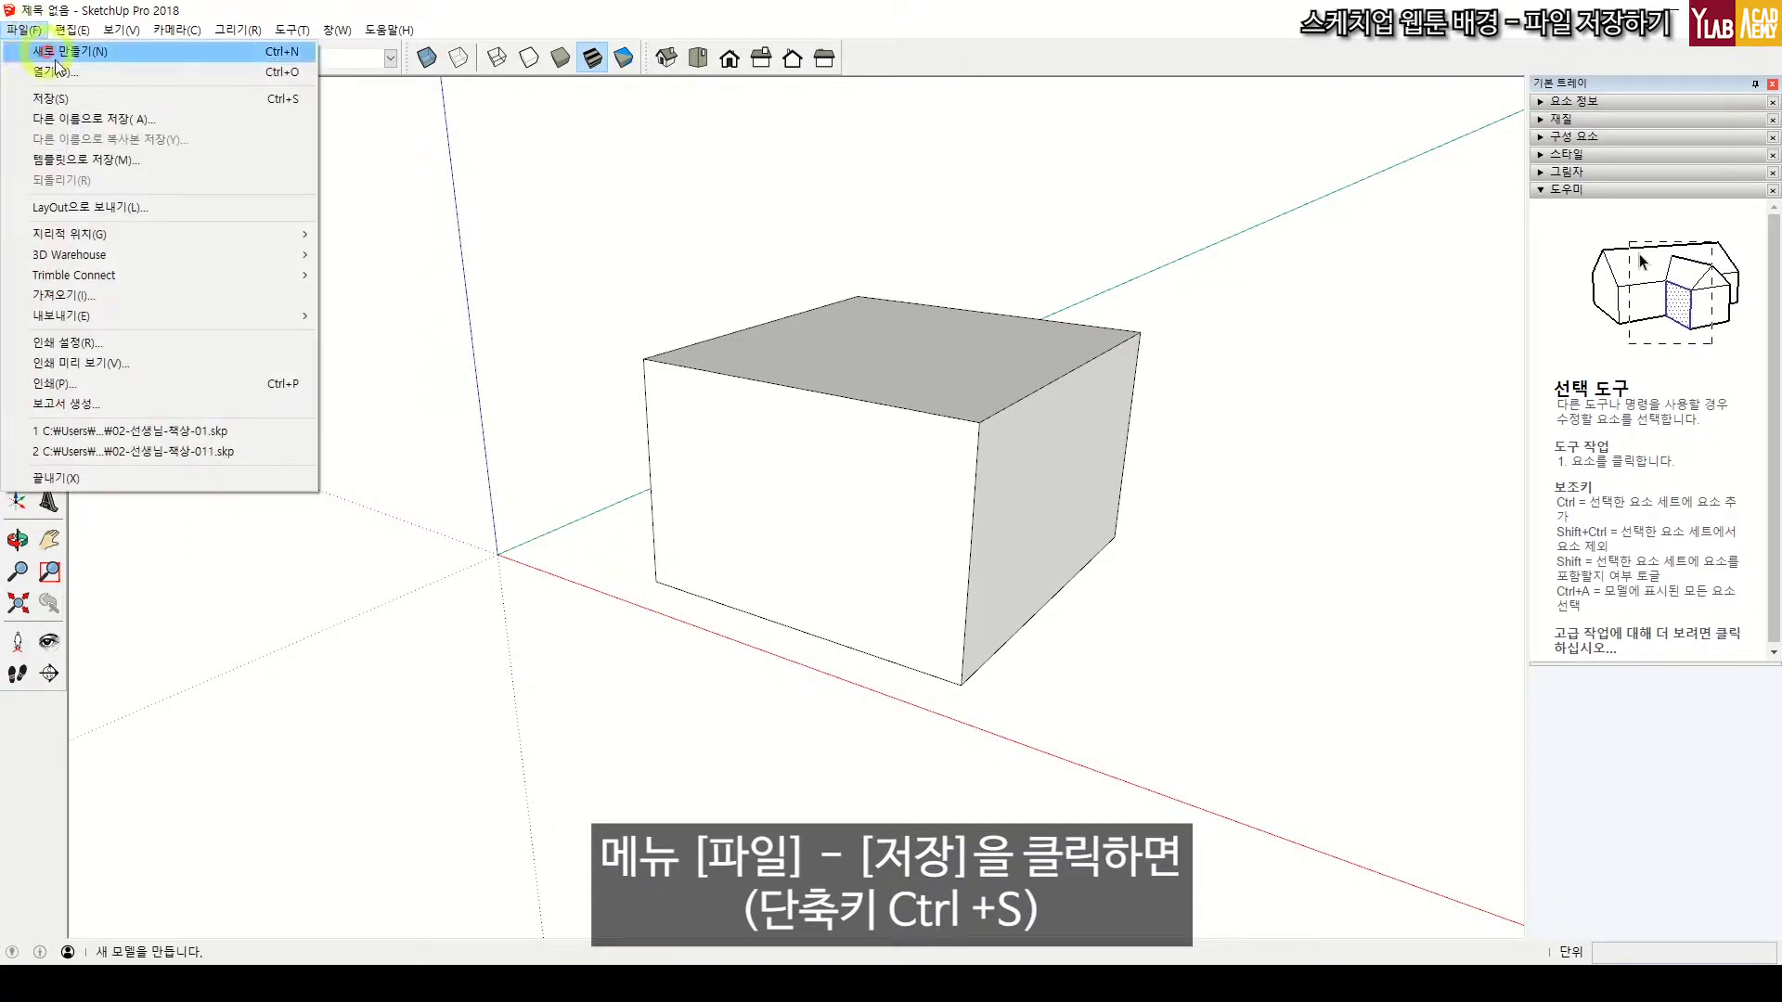
left_click(209, 98)
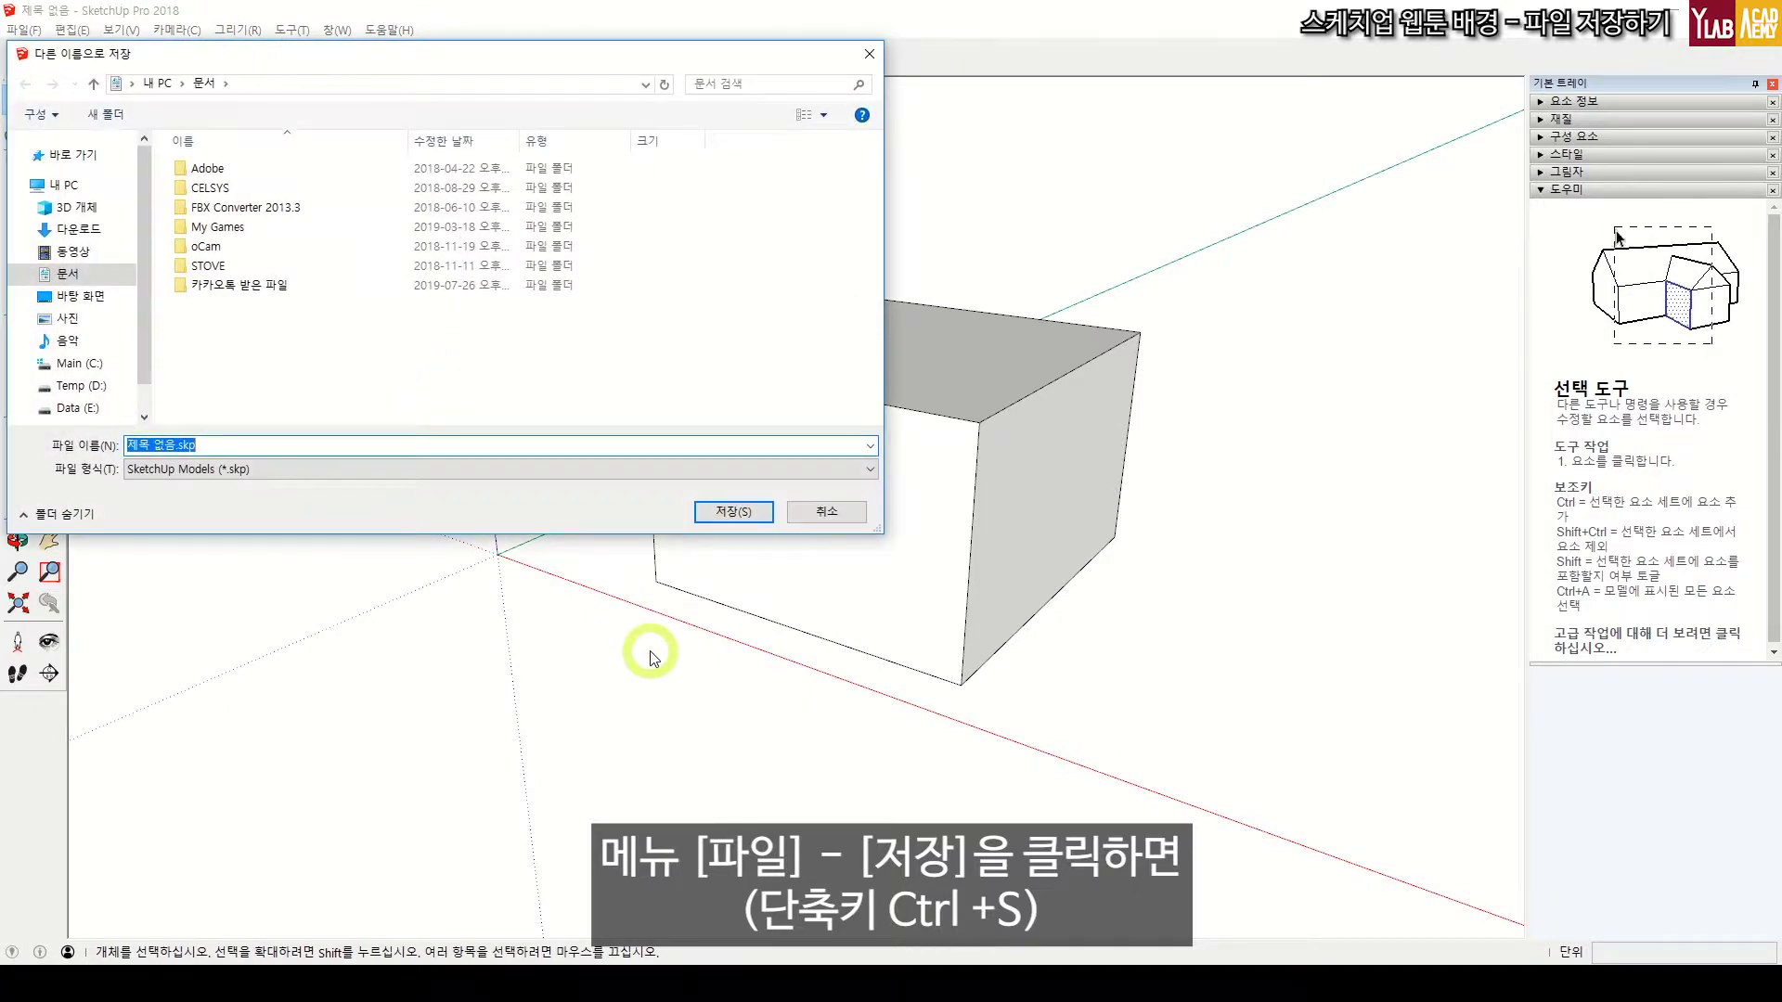
left_click(93, 296)
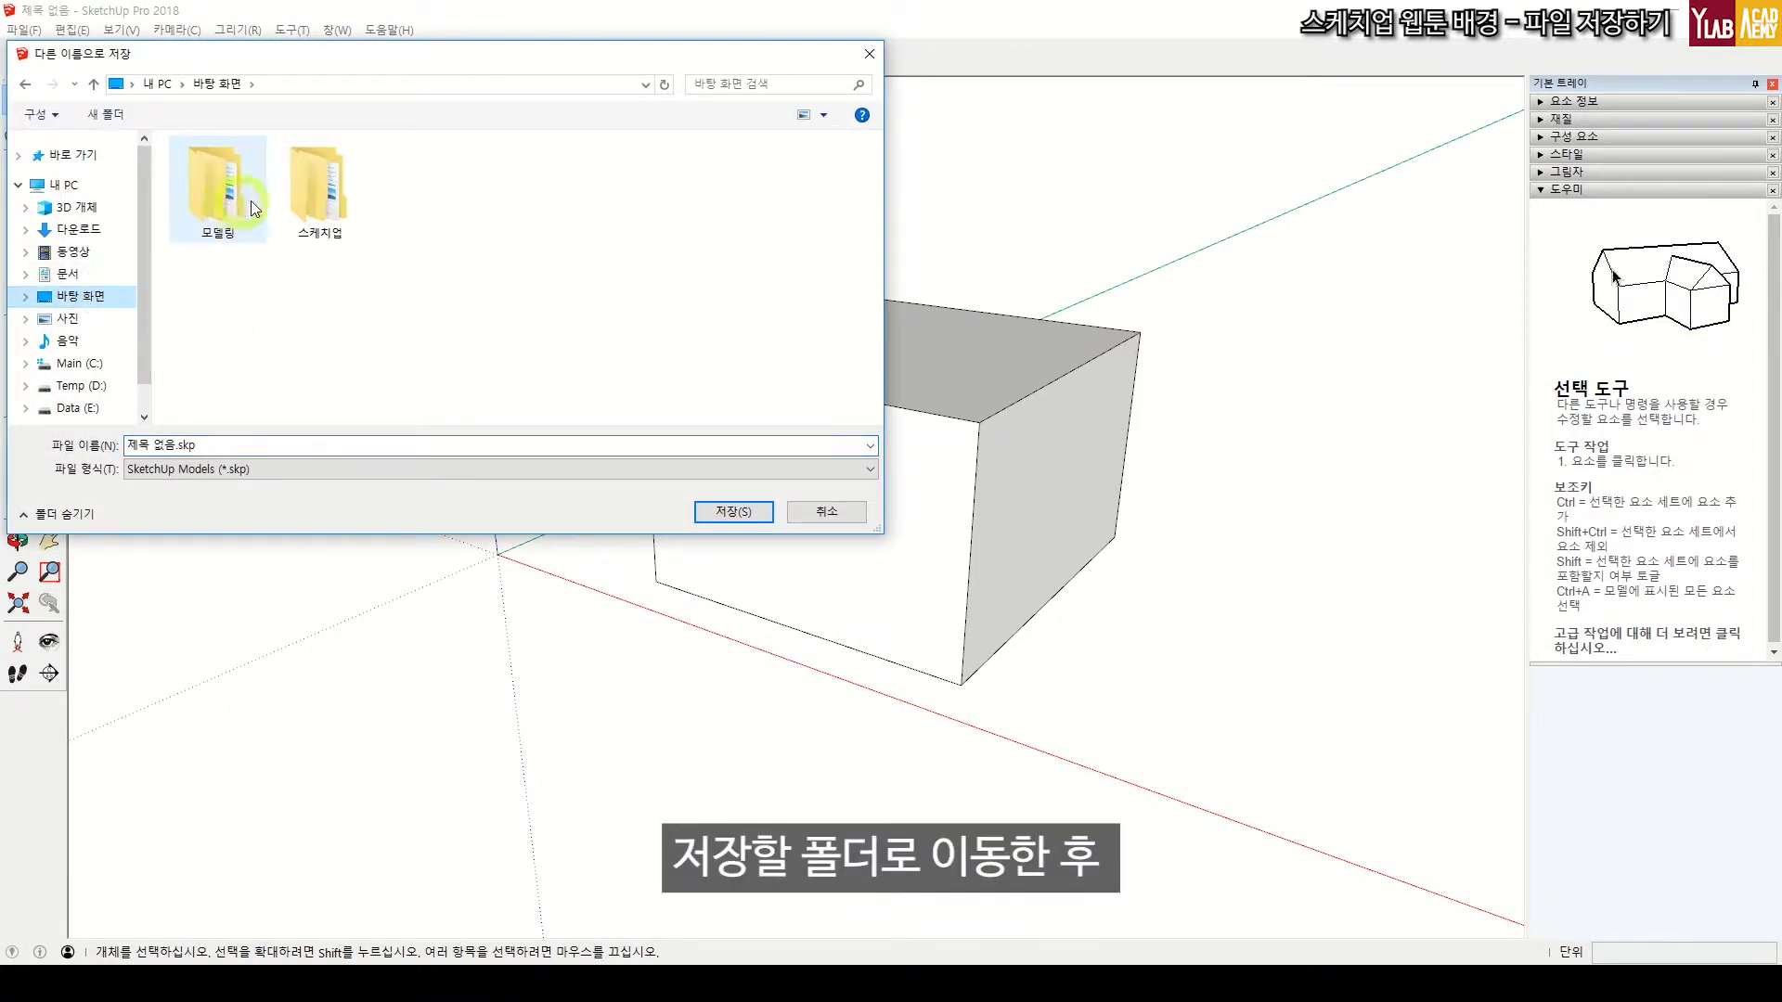
double_click(219, 181)
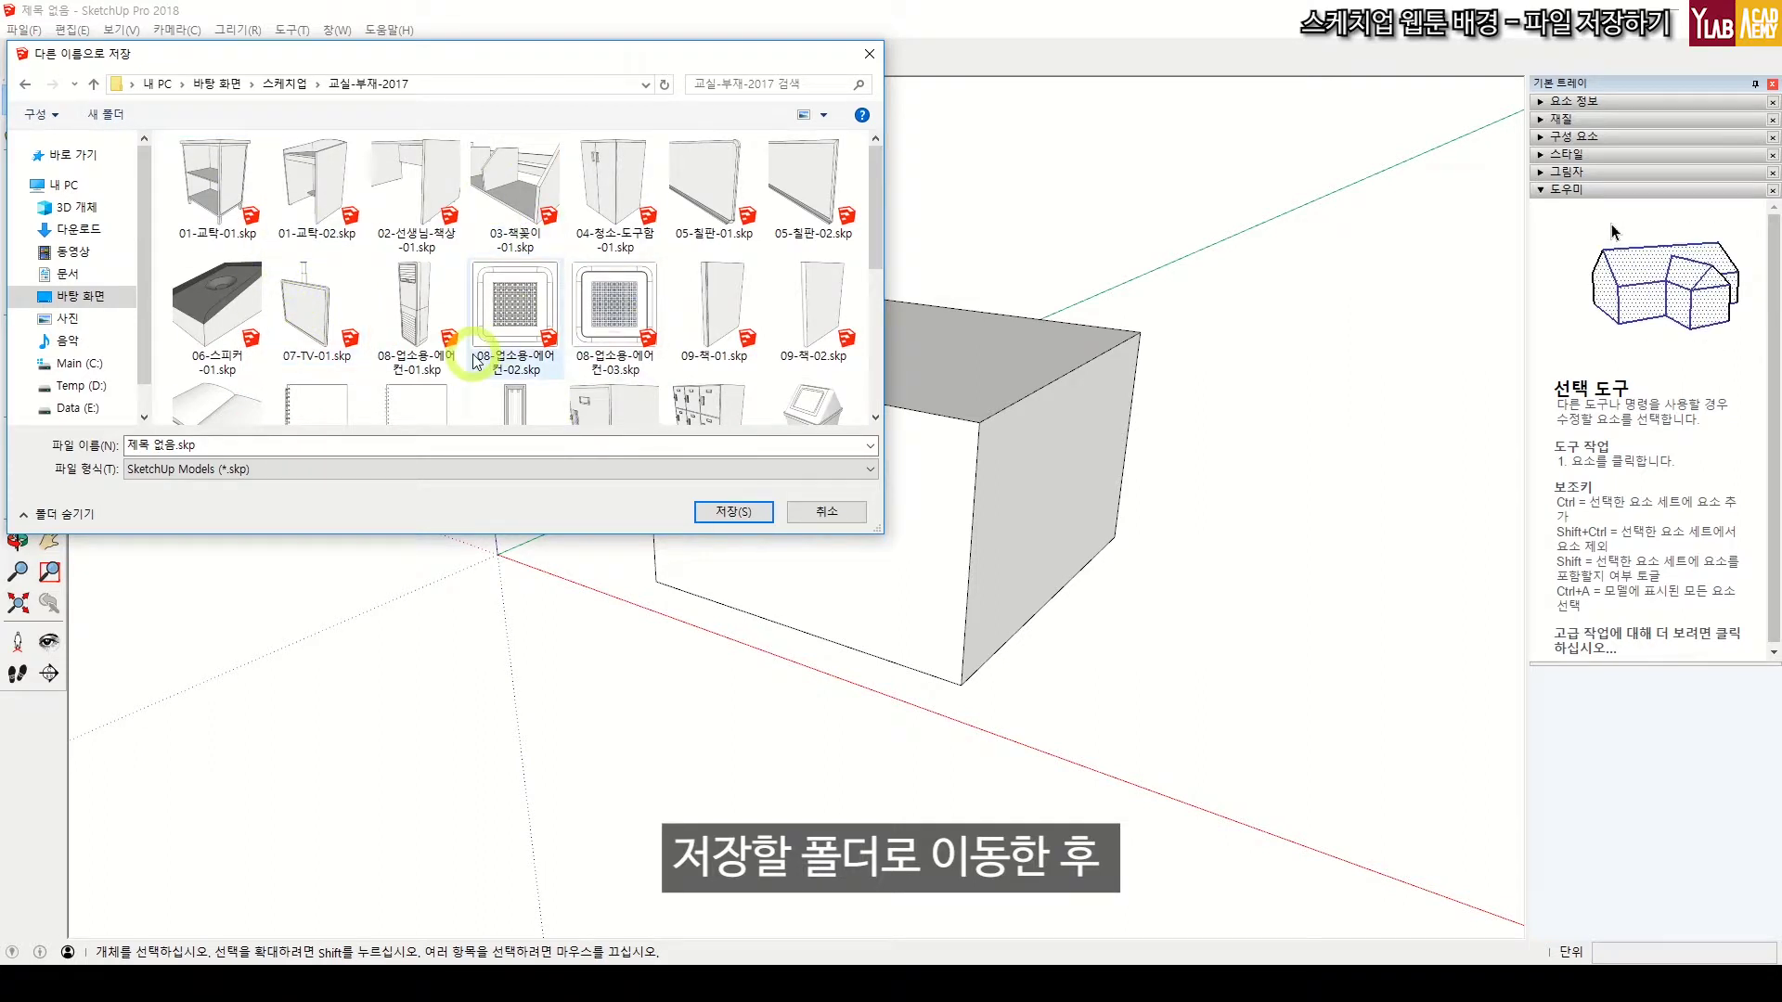
left_click(219, 446)
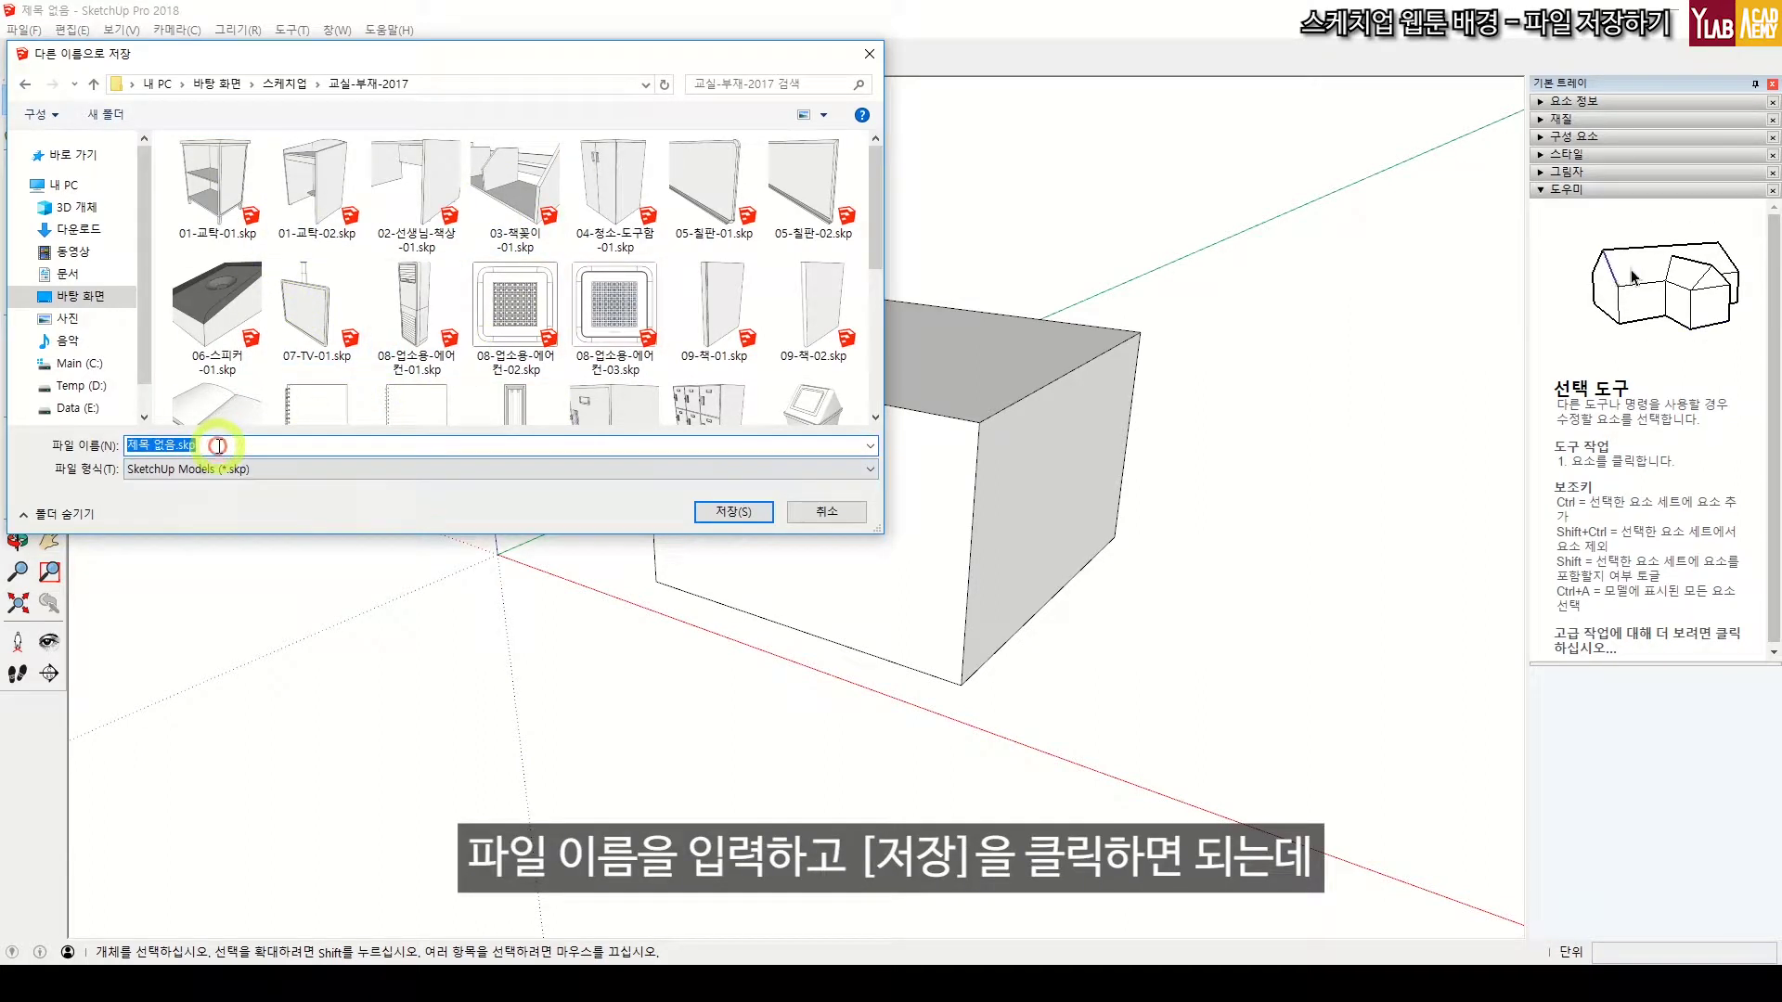
type("상자")
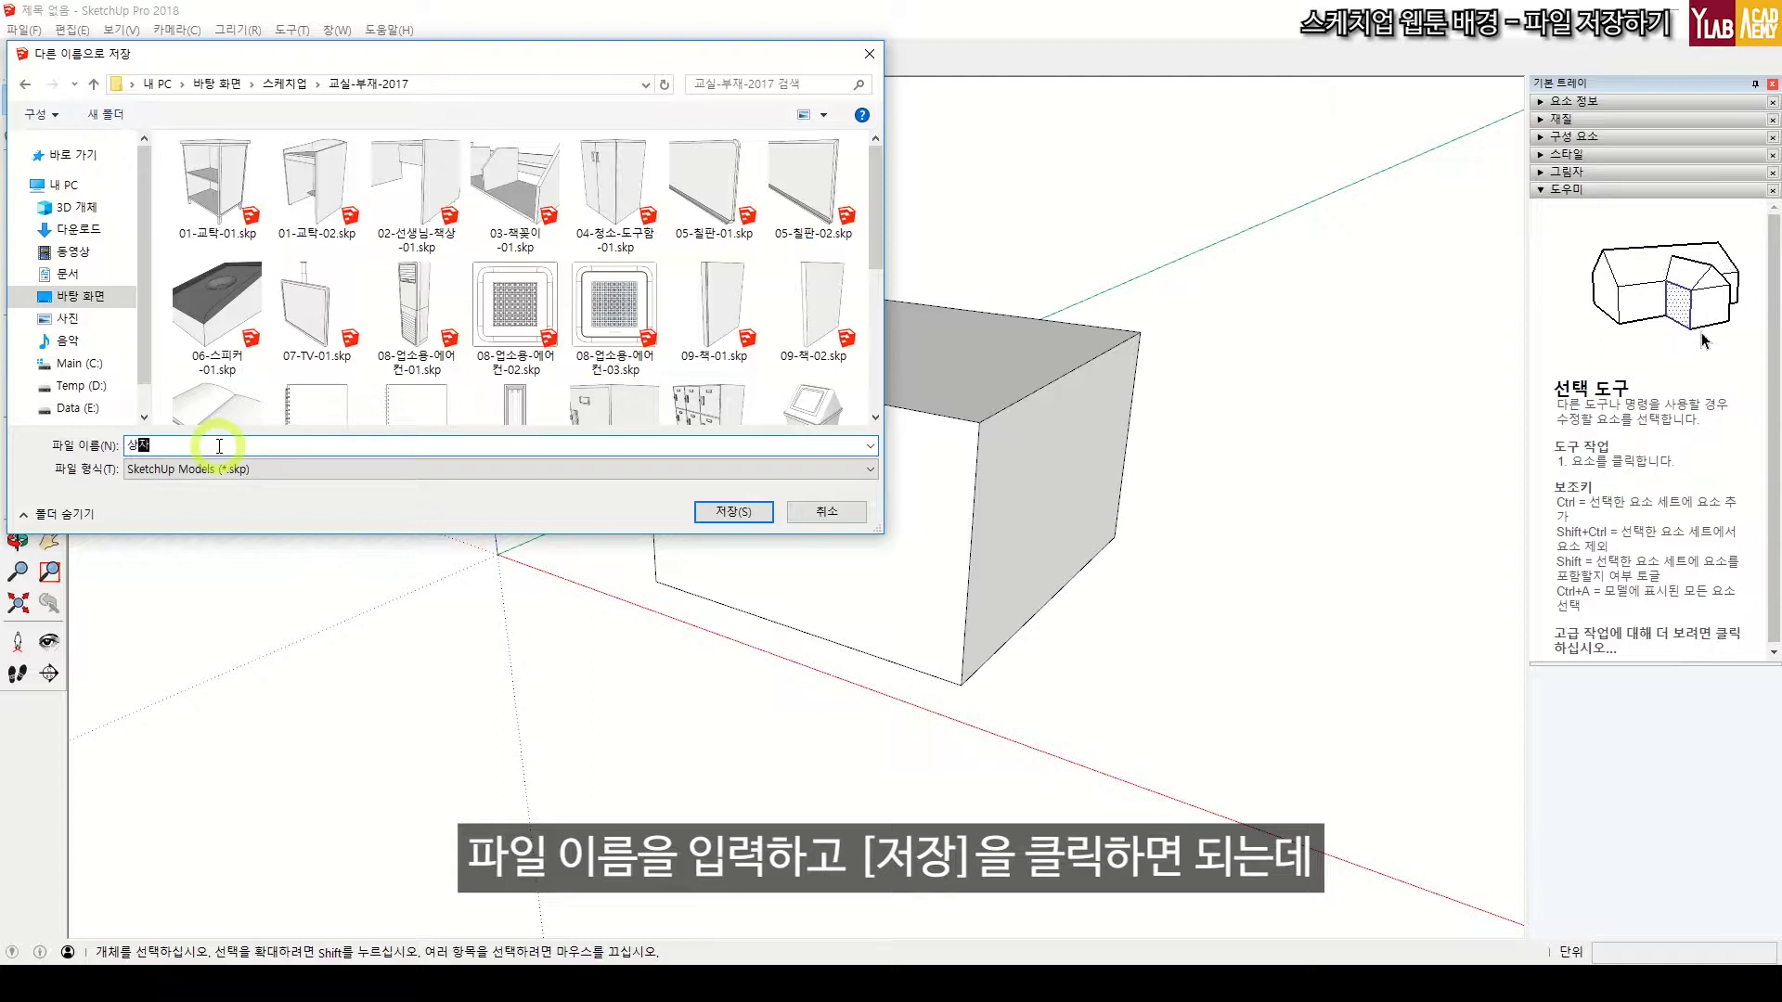
type("-01")
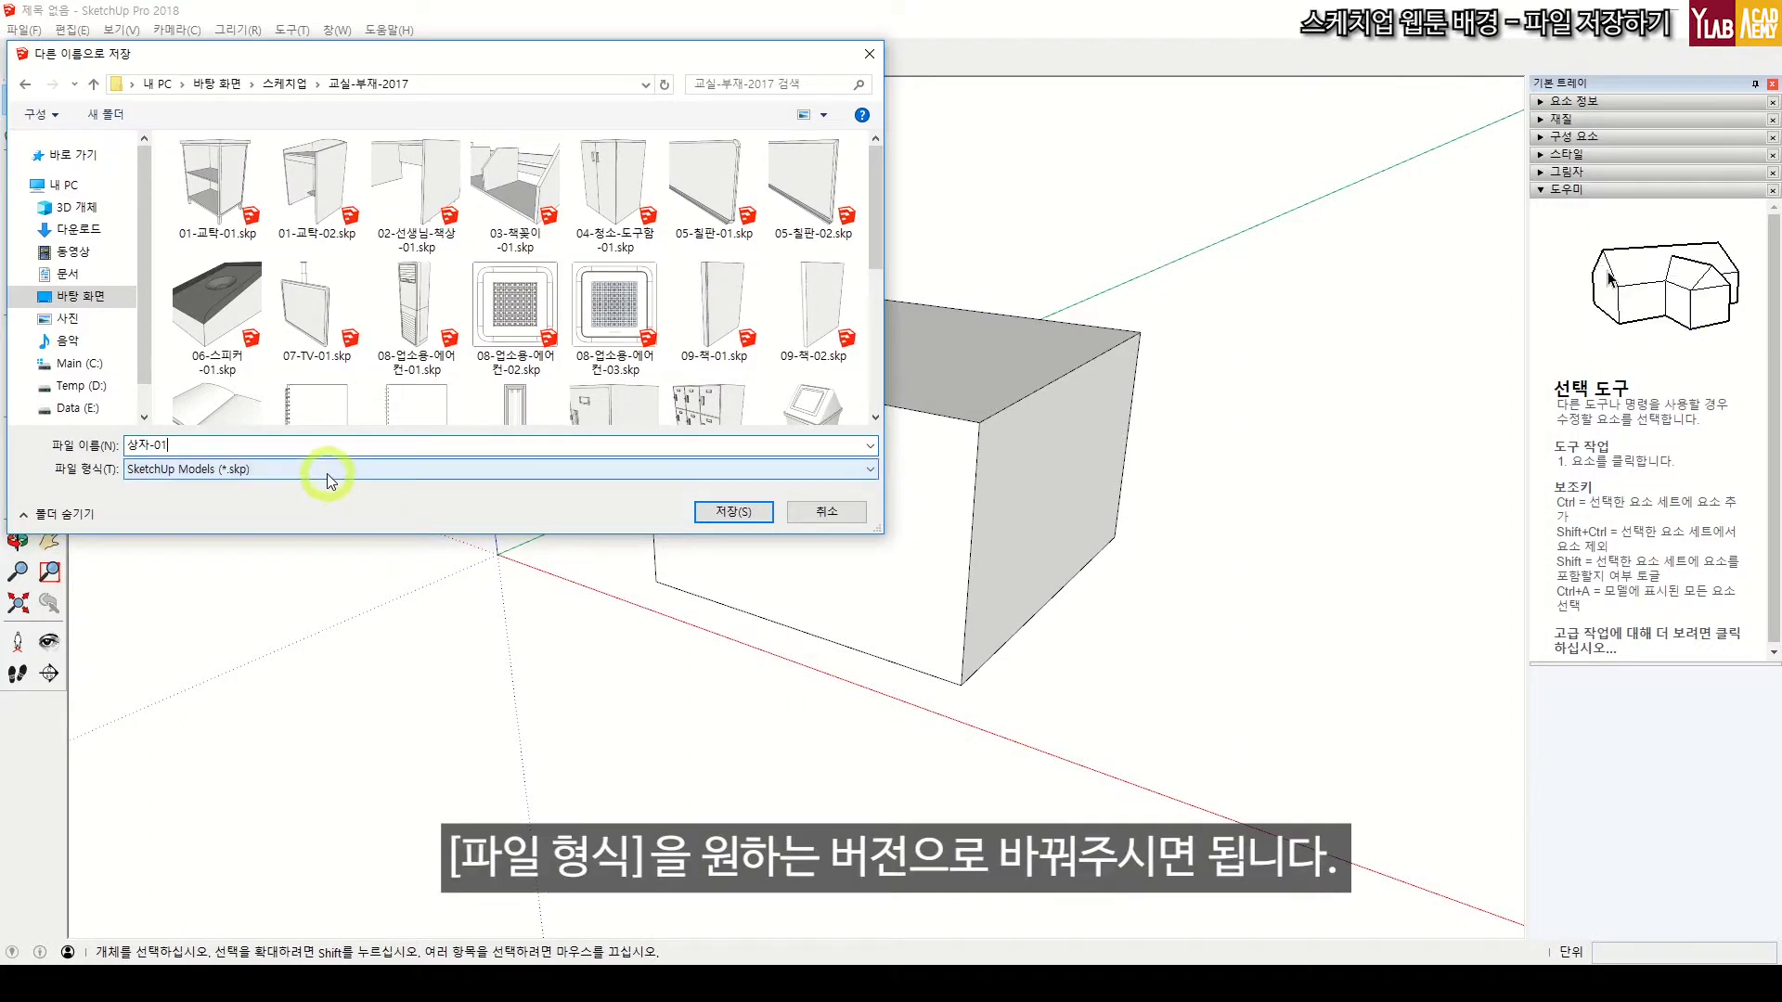
Set the file type to SketchUp Version 2017 and save 상자-01.skp.
left_click(327, 471)
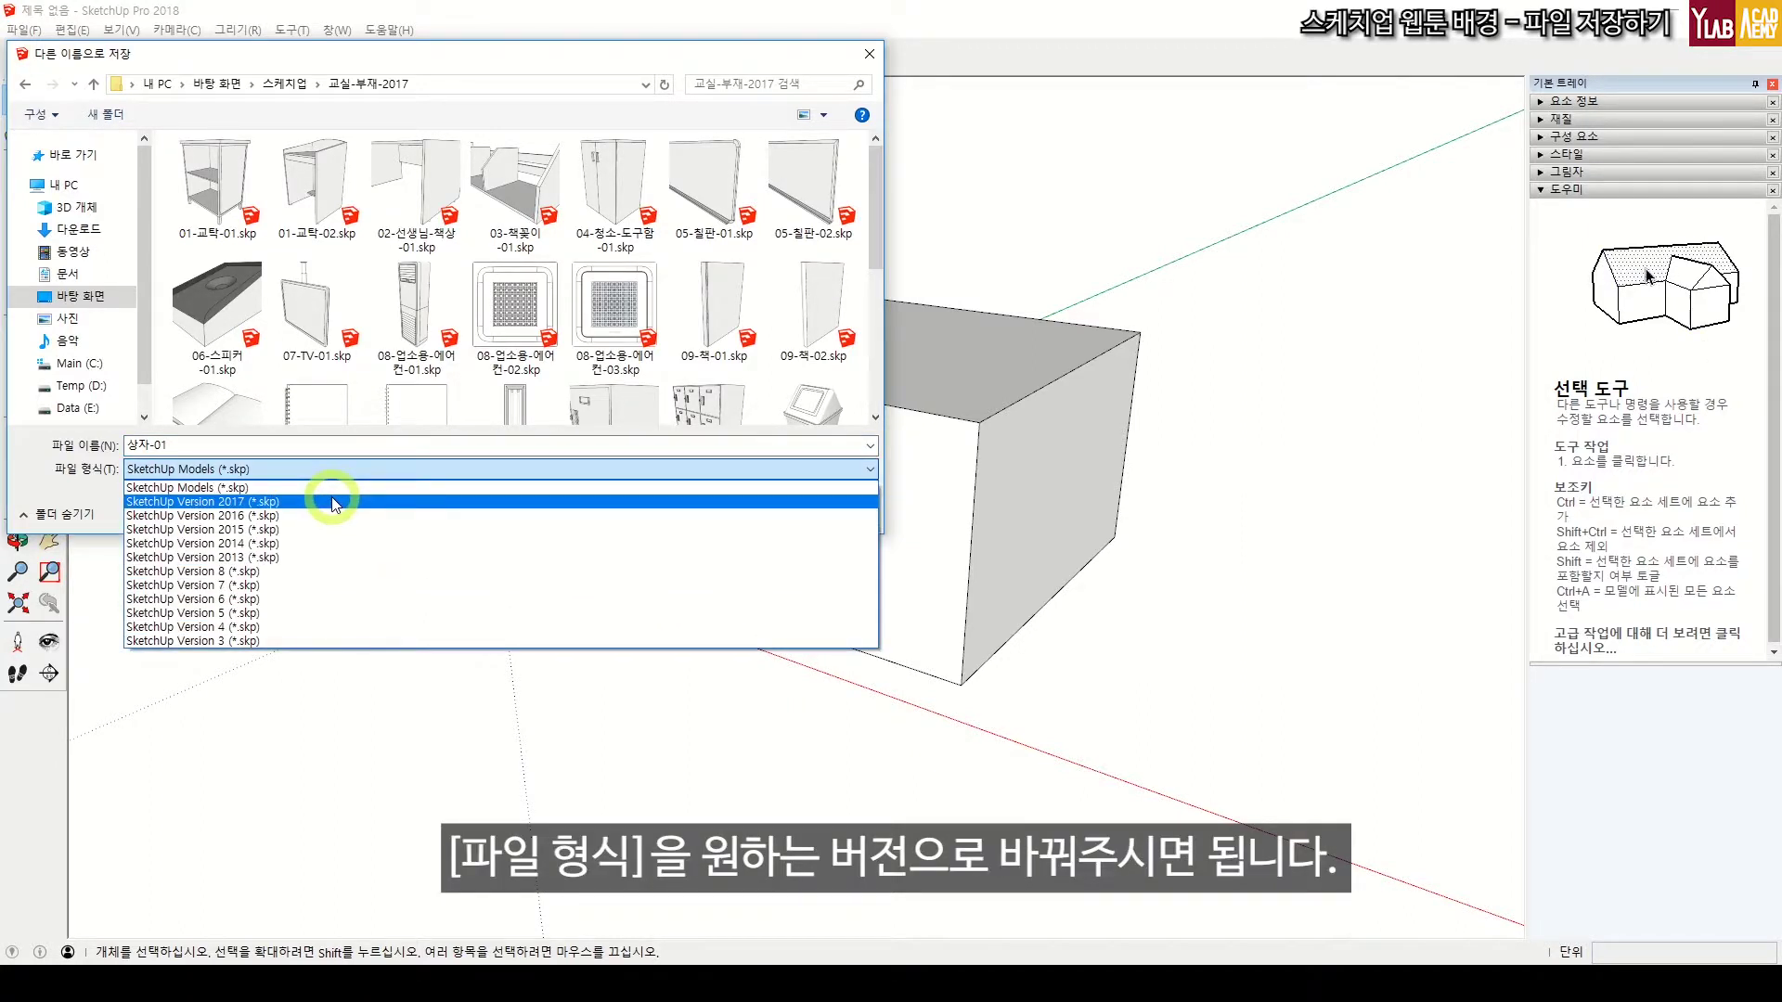
left_click(334, 502)
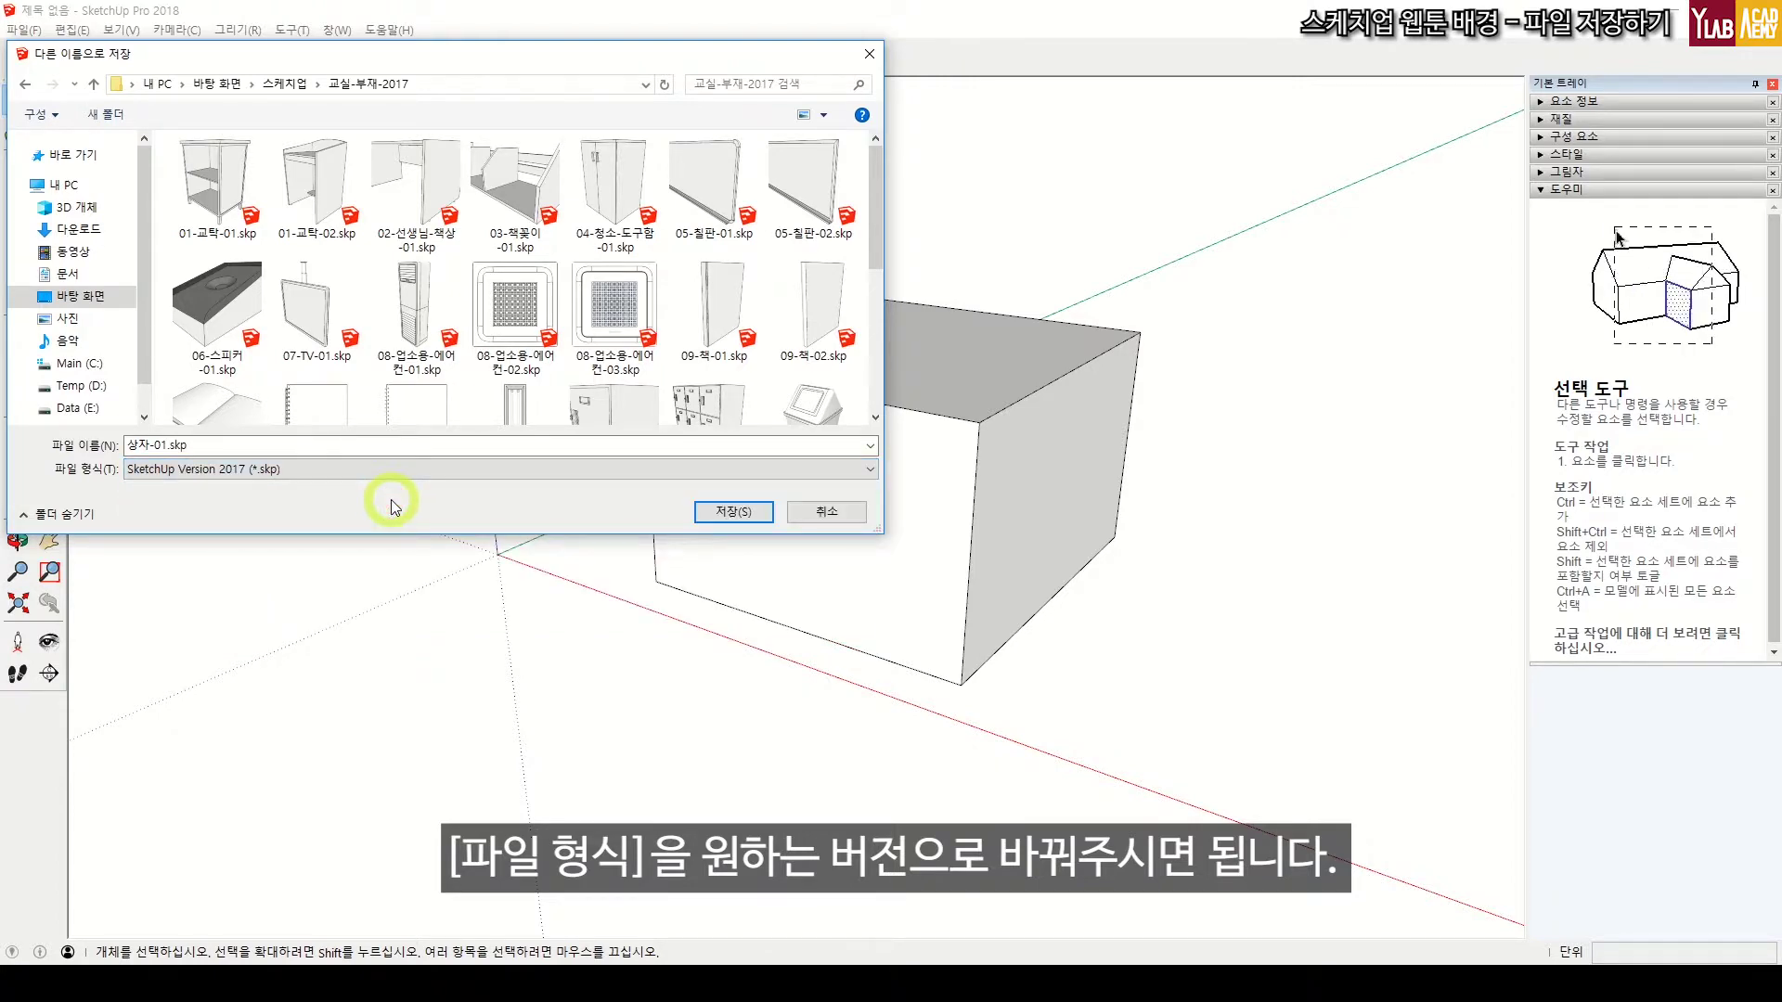
left_click(723, 513)
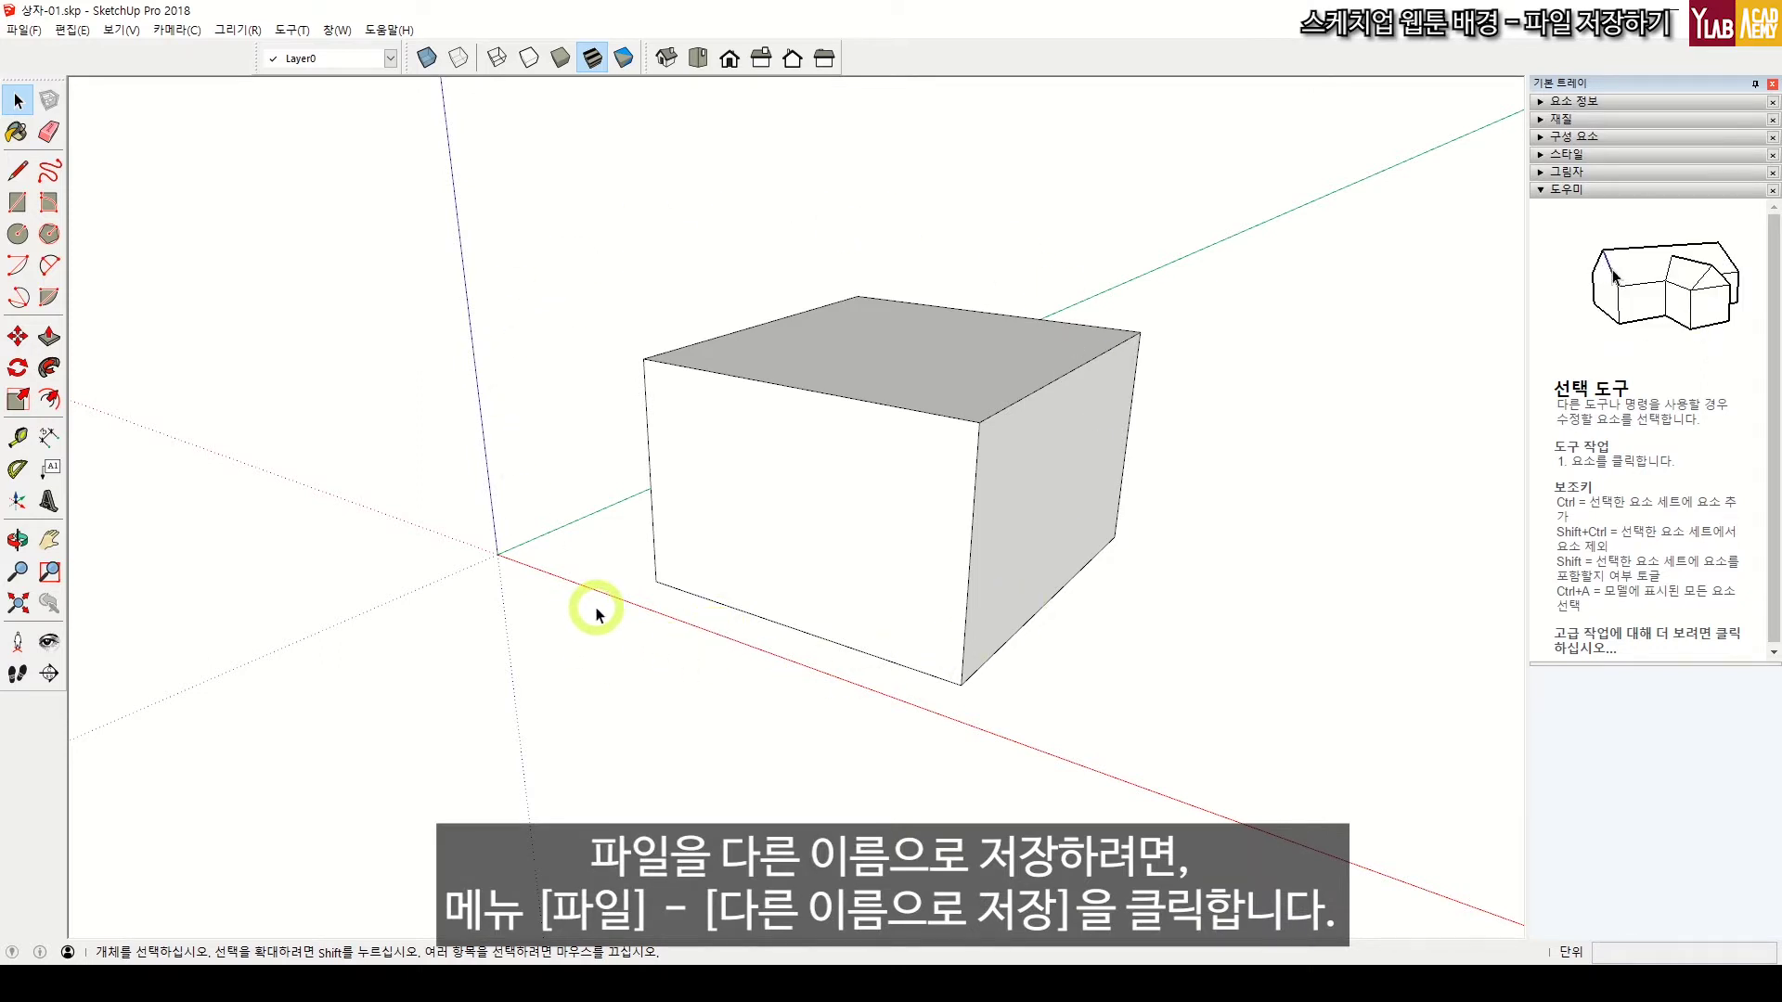
Use Save As to save a copy renamed from 상자-01 to 상자-02.skp.
left_click(25, 30)
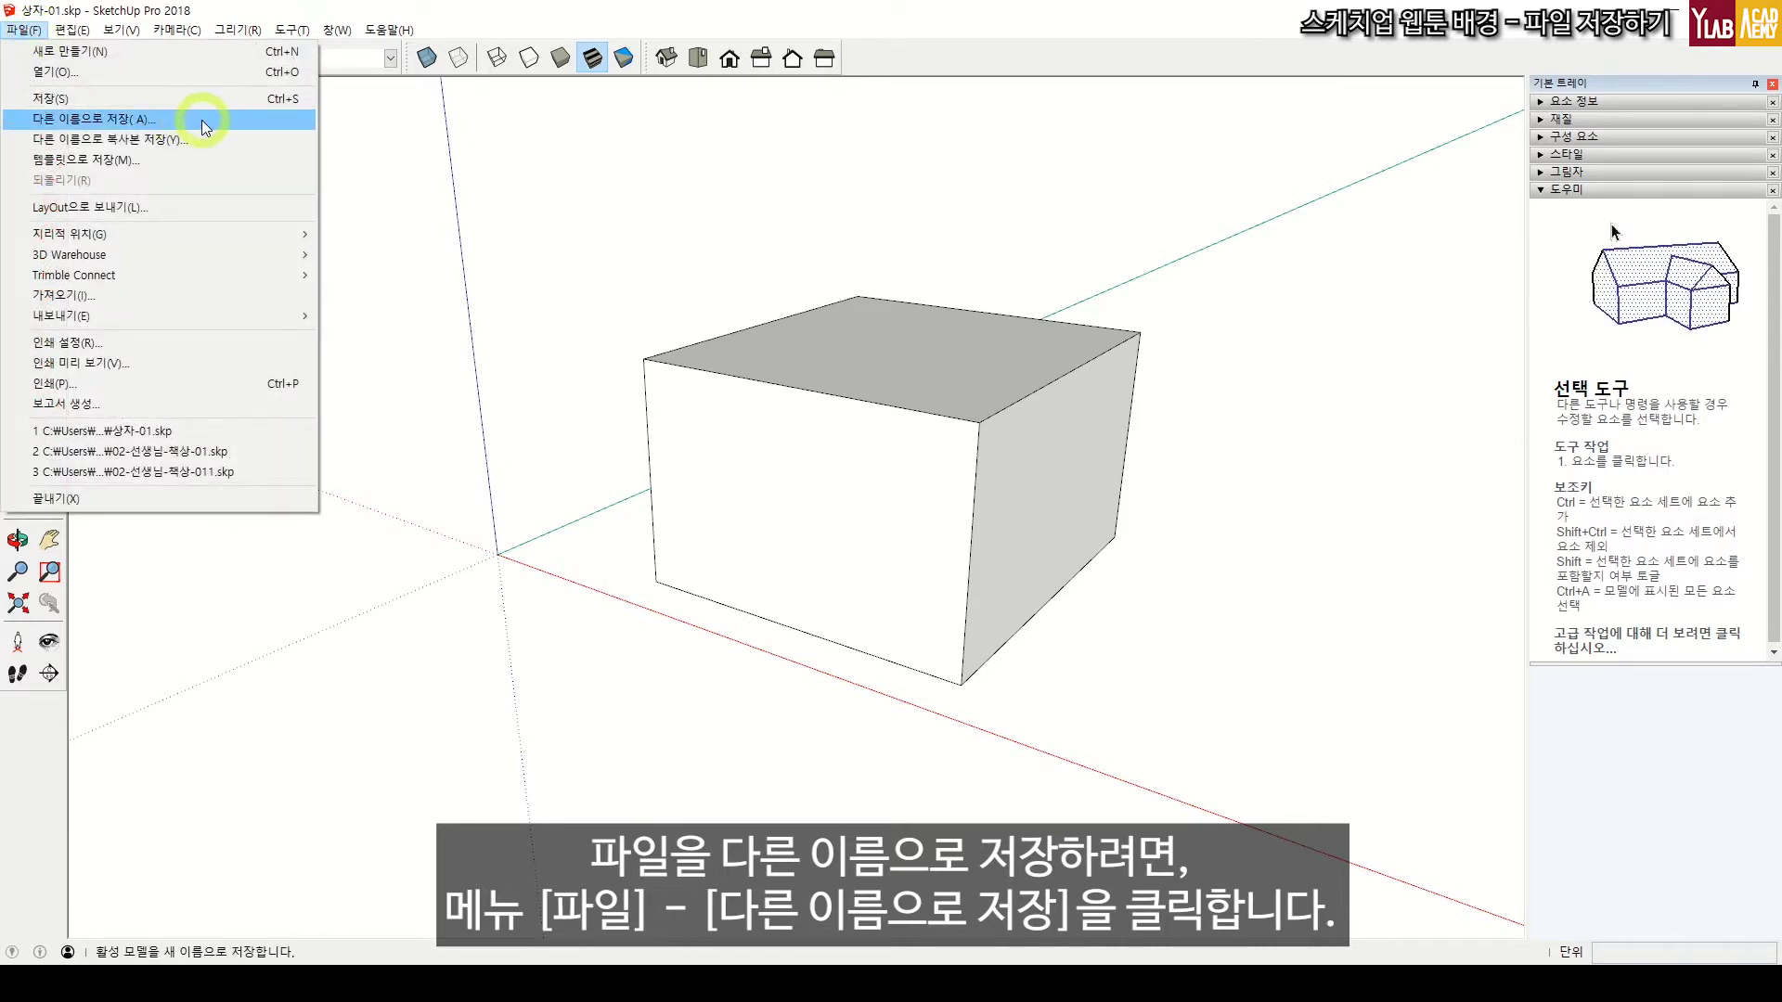
left_click(225, 121)
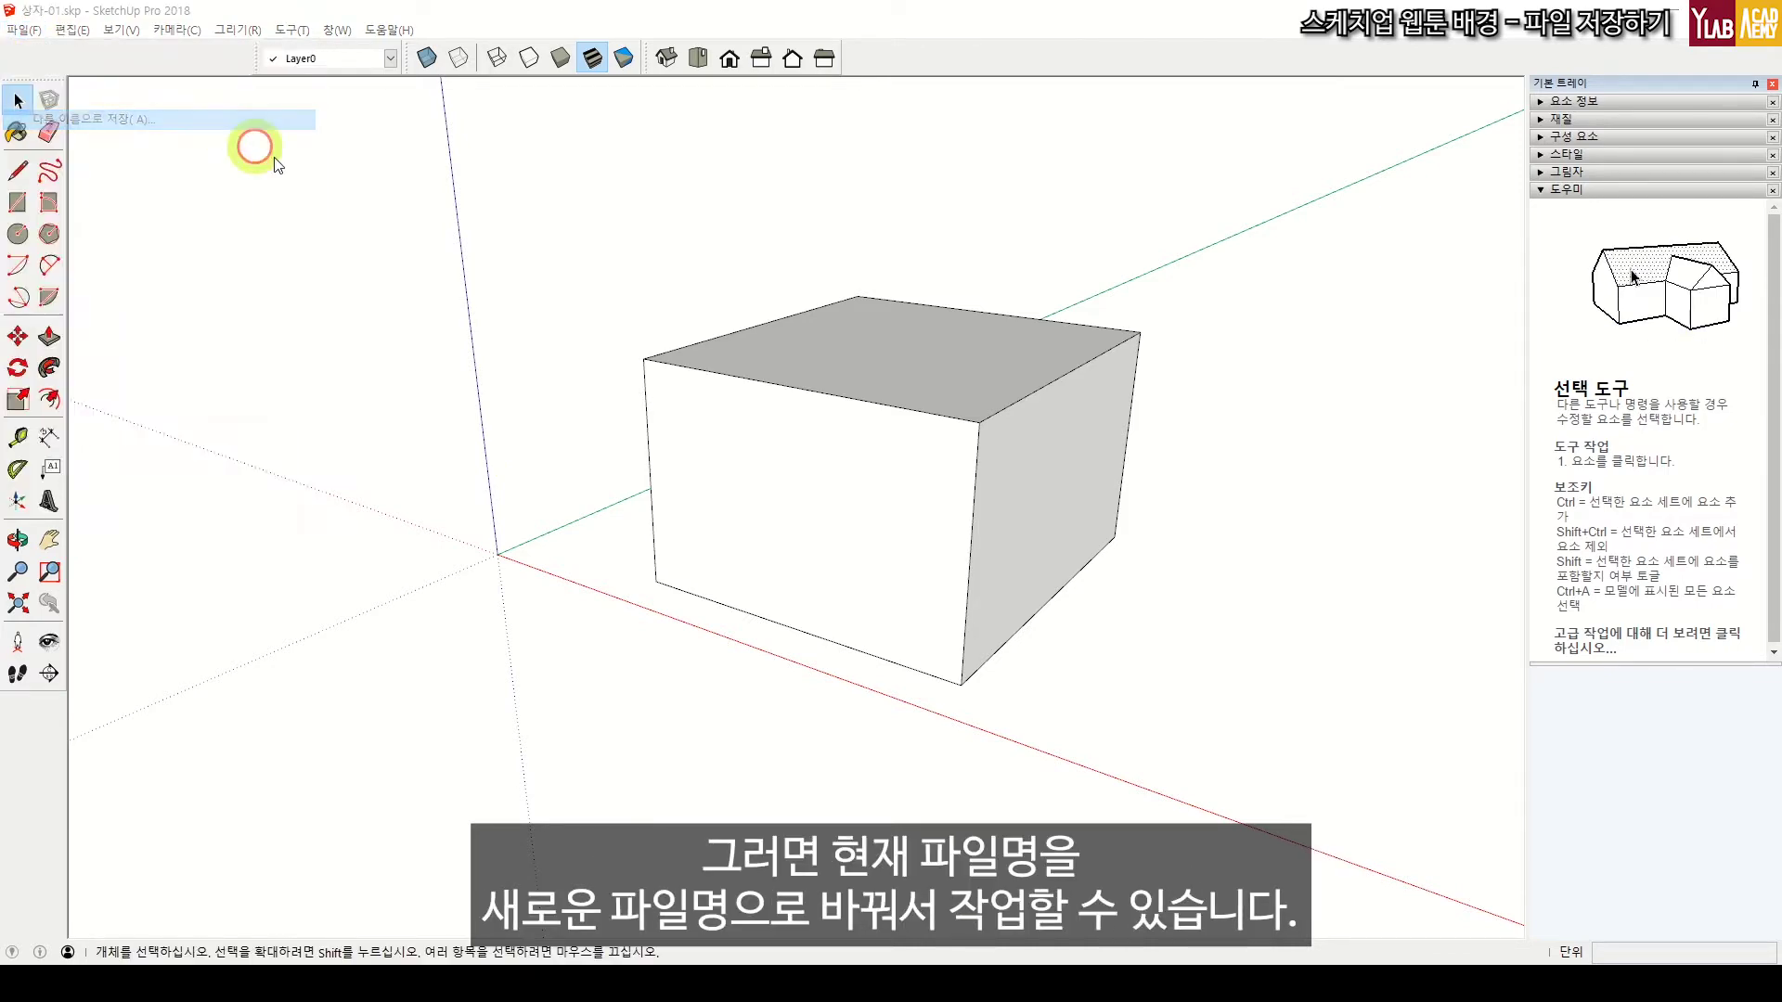
left_click(166, 446)
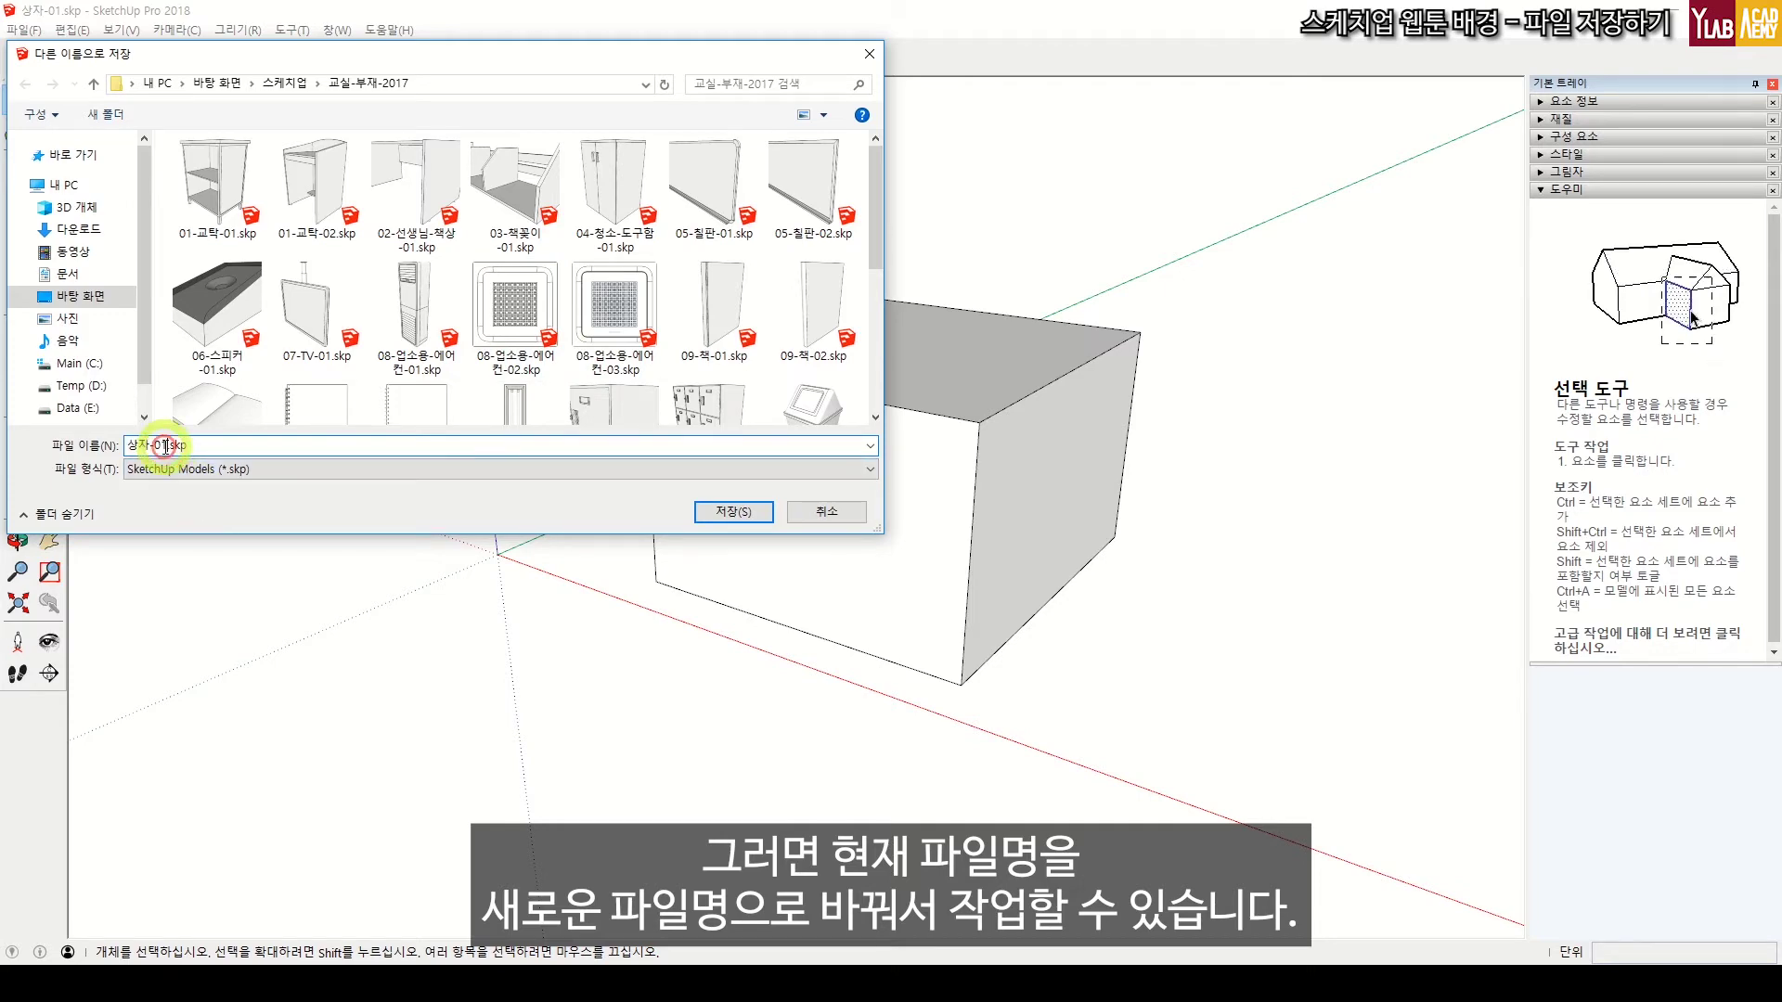
left_click_drag(165, 446, 190, 446)
type("2")
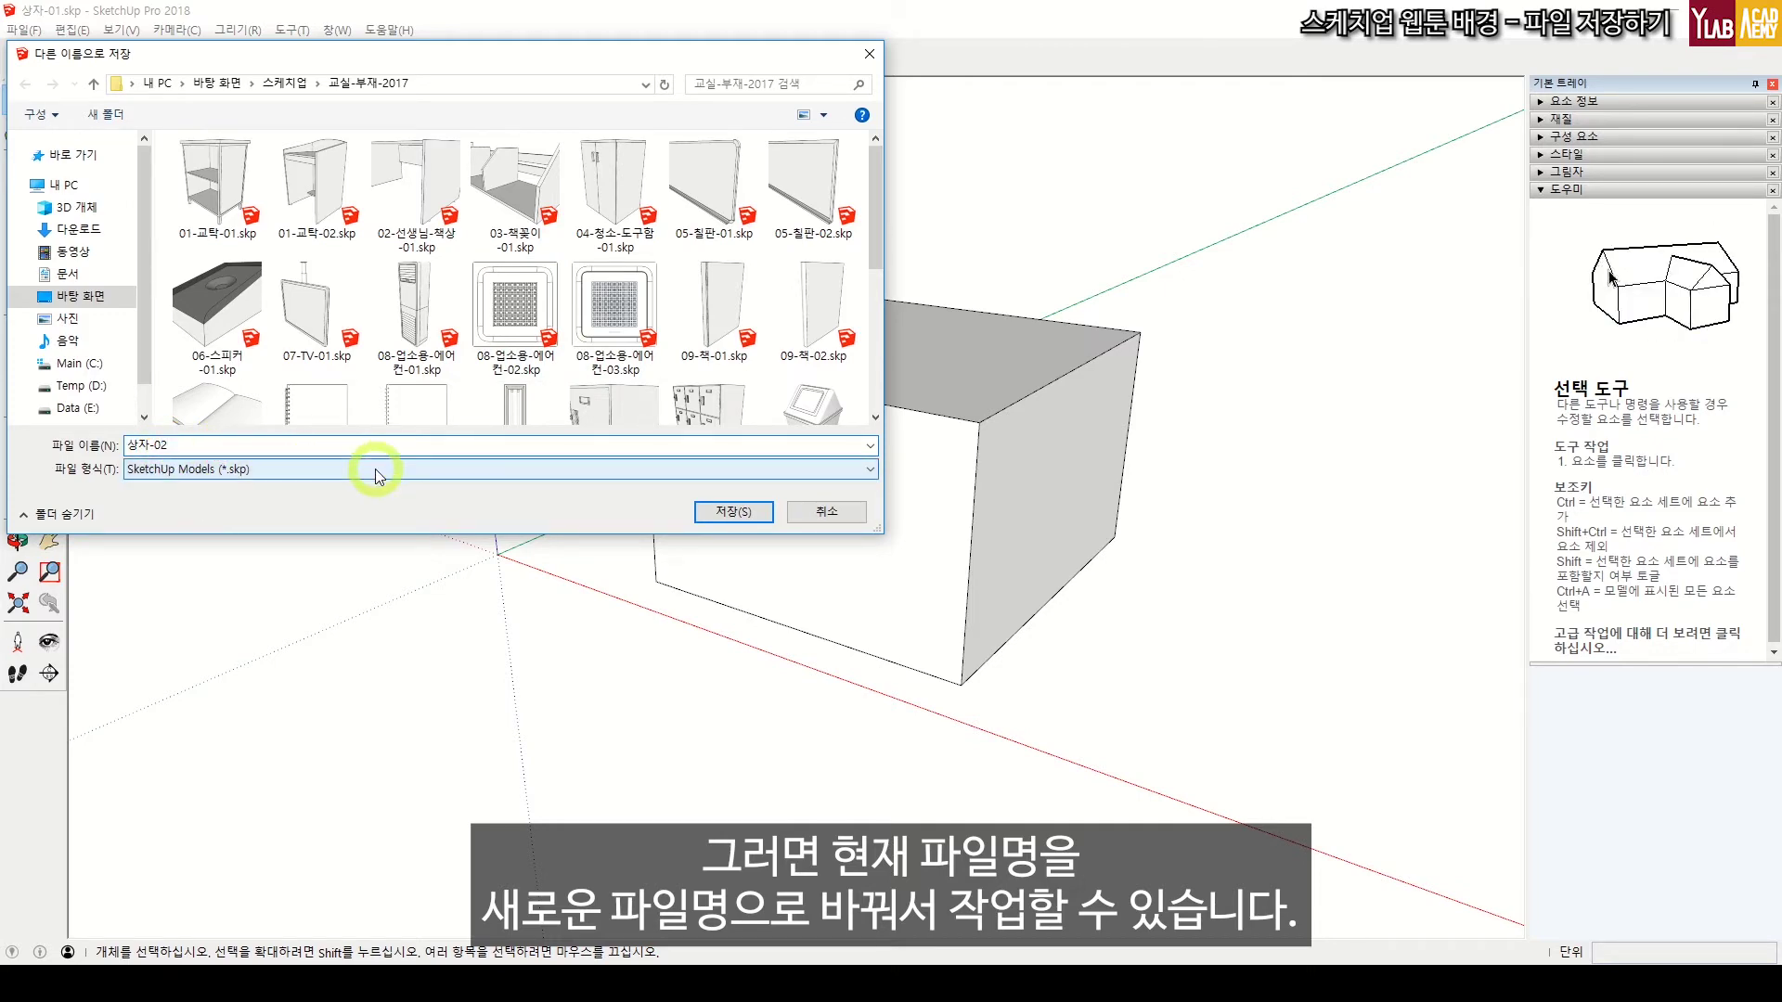
left_click(714, 522)
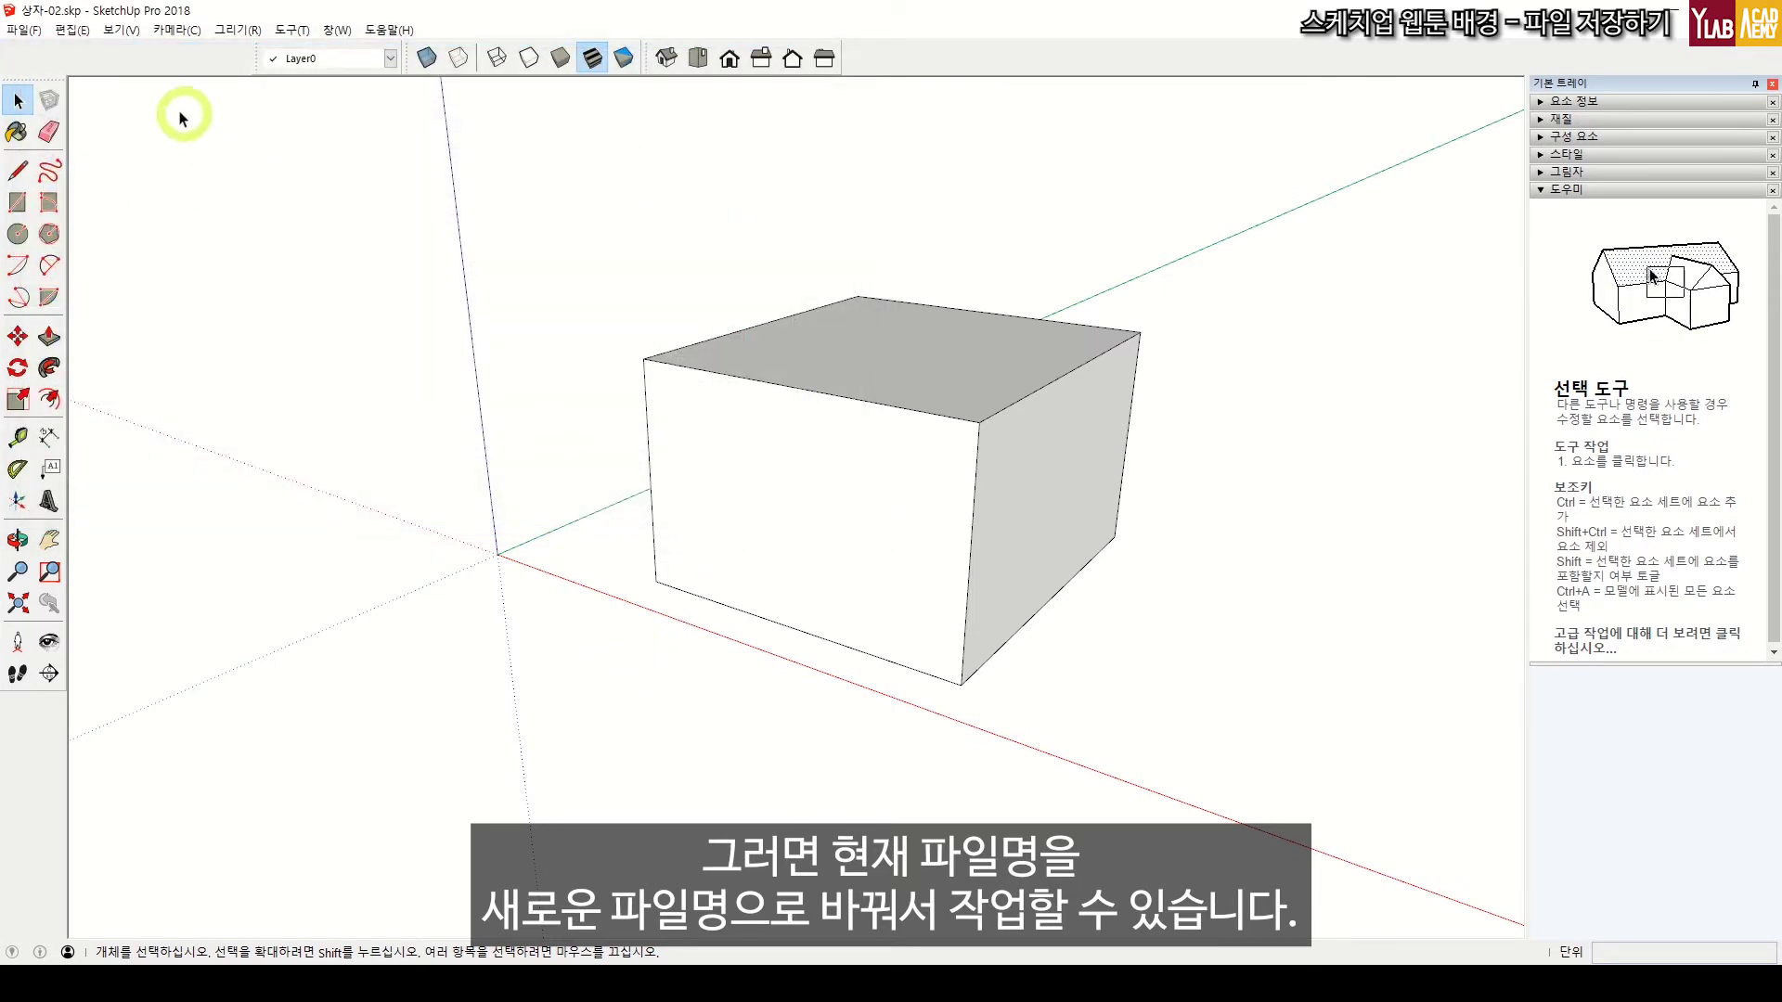